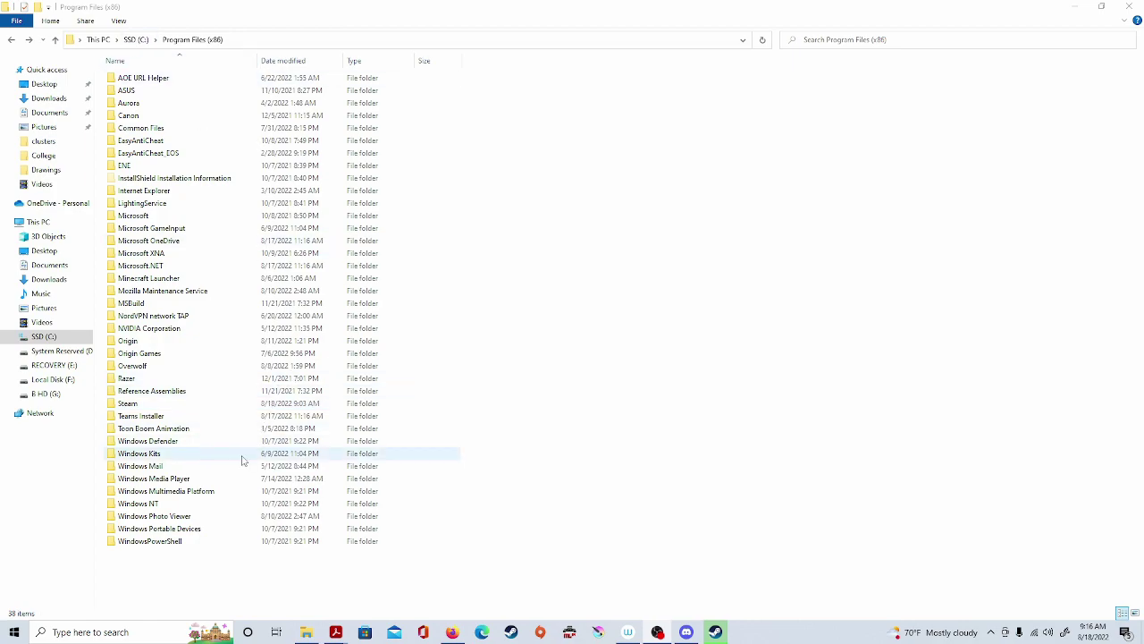
Step: Go through Steam > steamapps > ... > expansion1 > worldgen > clusters and open SandstoneStartCluster in Notepad
{"action": "double_click", "coordinate": [223, 407]}
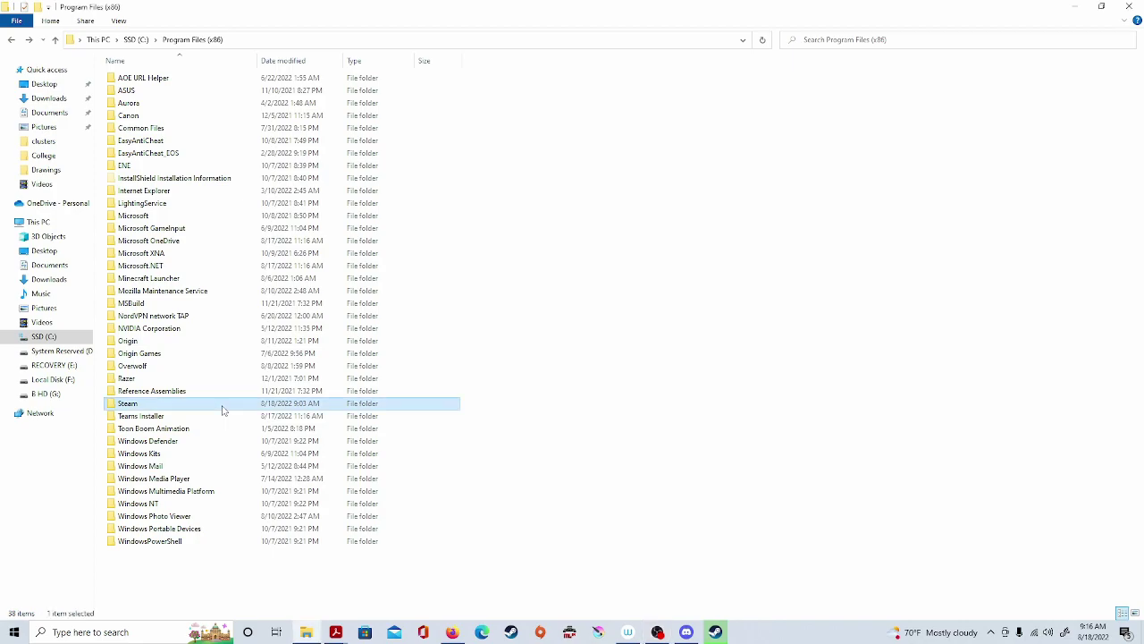
{"action": "double_click", "coordinate": [157, 278]}
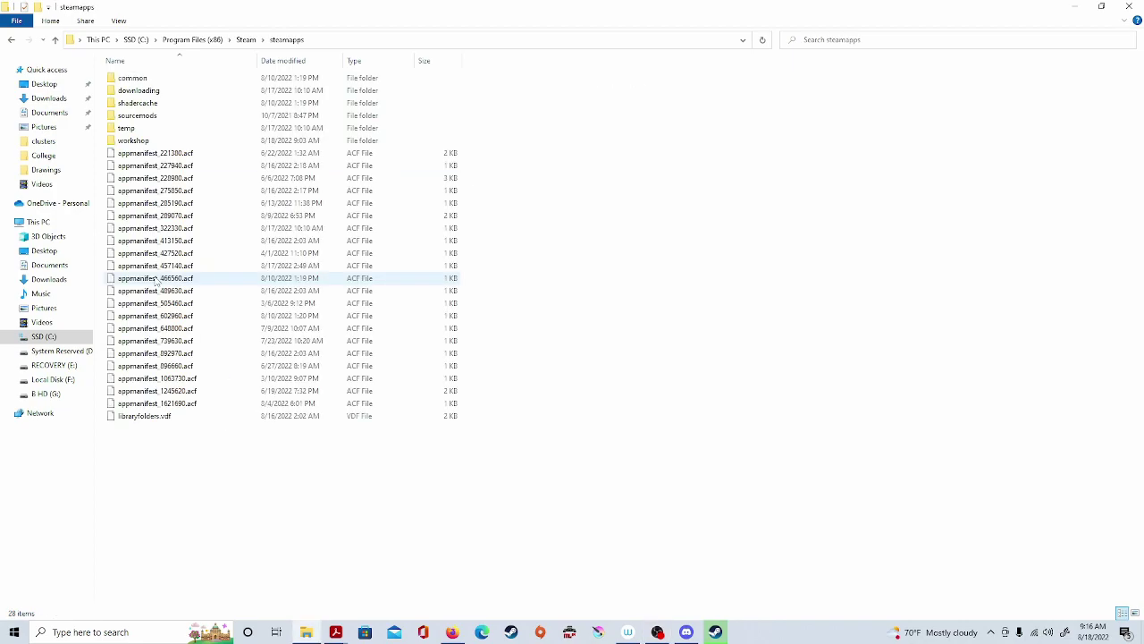
{"action": "double_click", "coordinate": [150, 78]}
{"action": "double_click", "coordinate": [152, 215]}
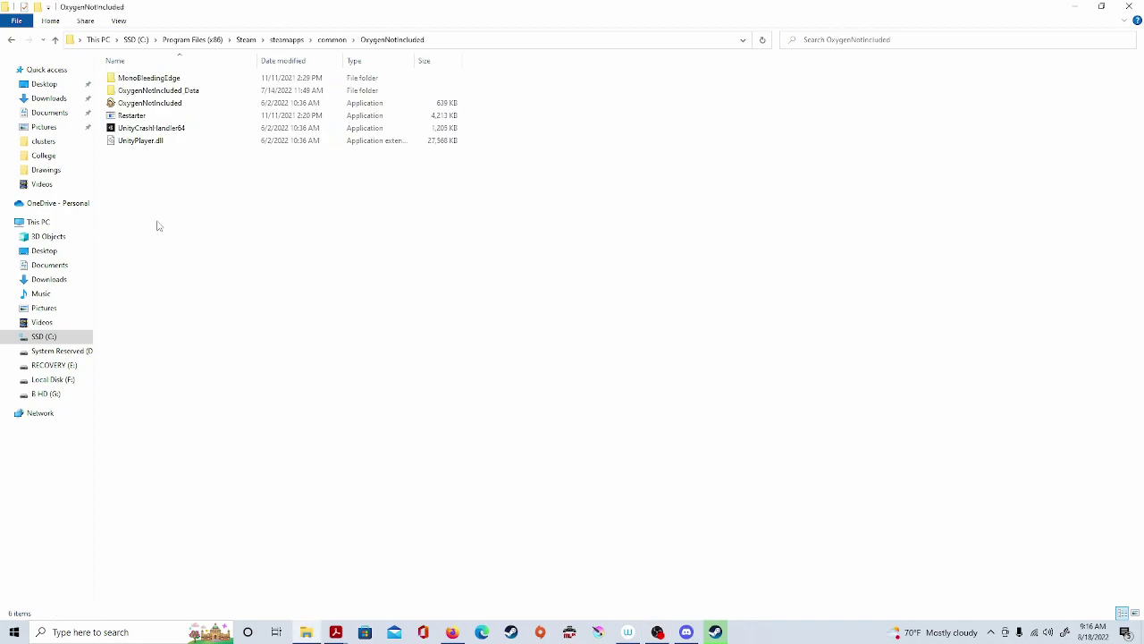
{"action": "double_click", "coordinate": [173, 94]}
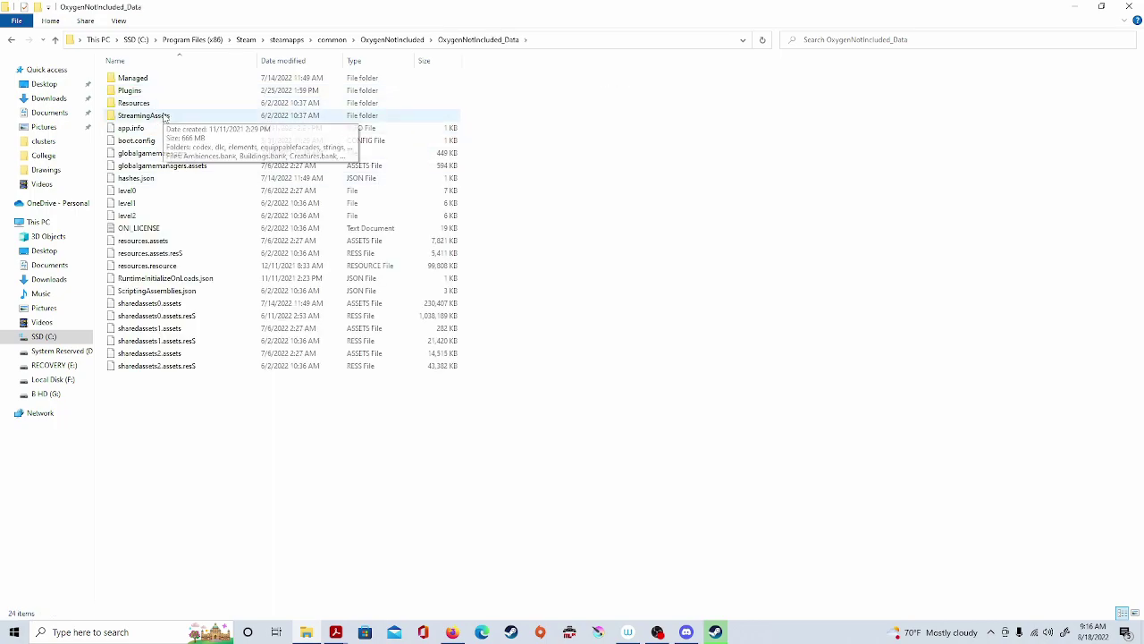
{"action": "double_click", "coordinate": [165, 117]}
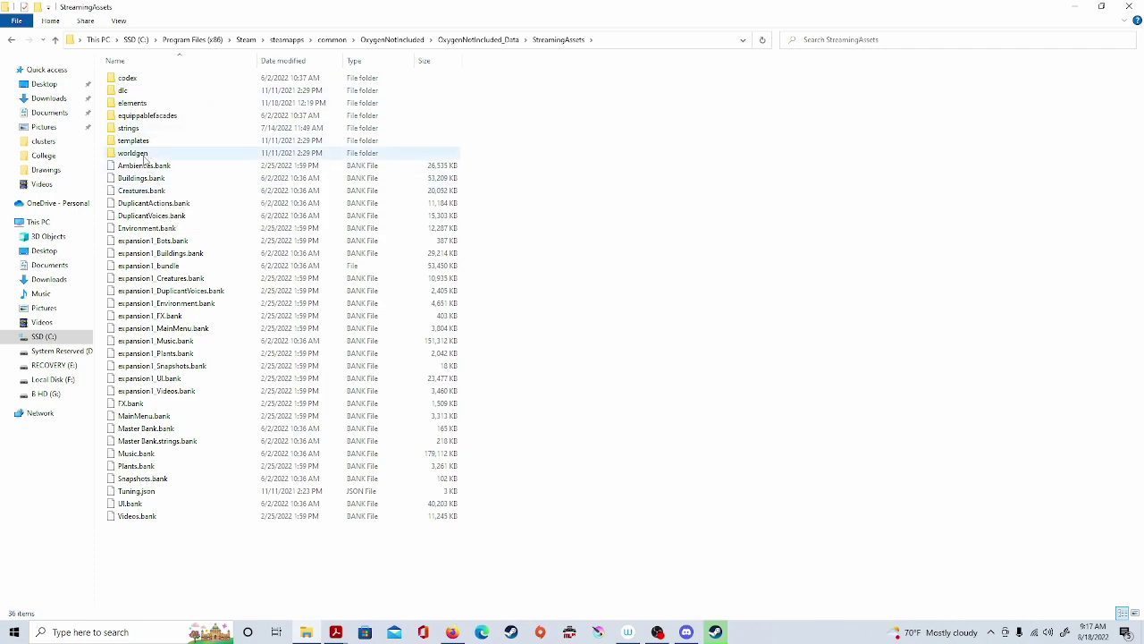
{"action": "double_click", "coordinate": [132, 92]}
{"action": "double_click", "coordinate": [137, 80]}
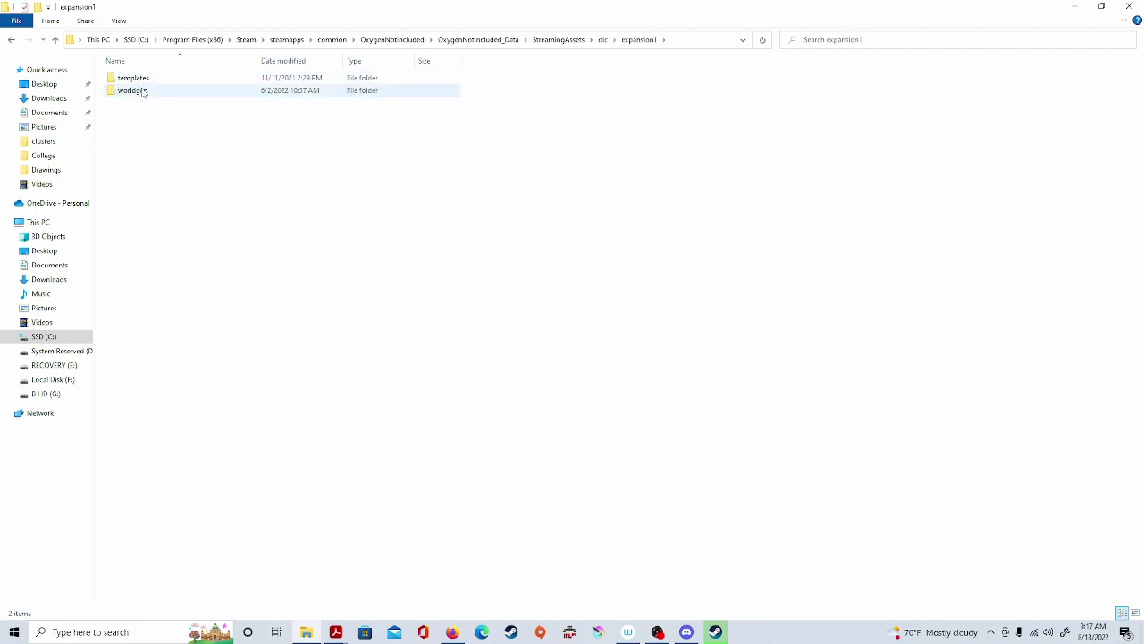
{"action": "double_click", "coordinate": [143, 92]}
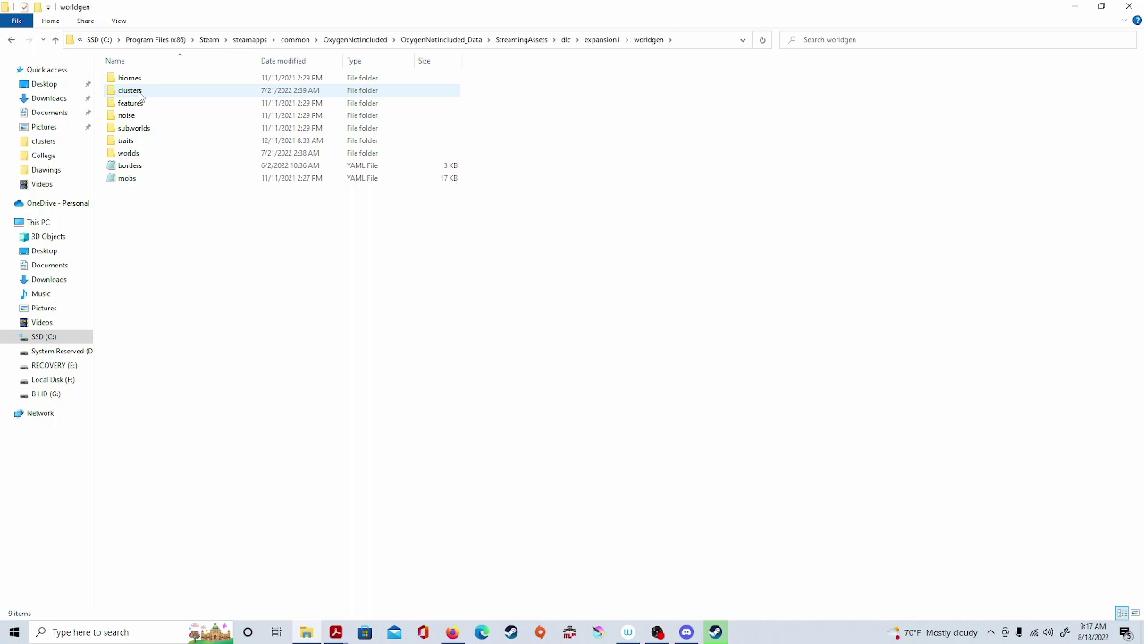
{"action": "double_click", "coordinate": [130, 91]}
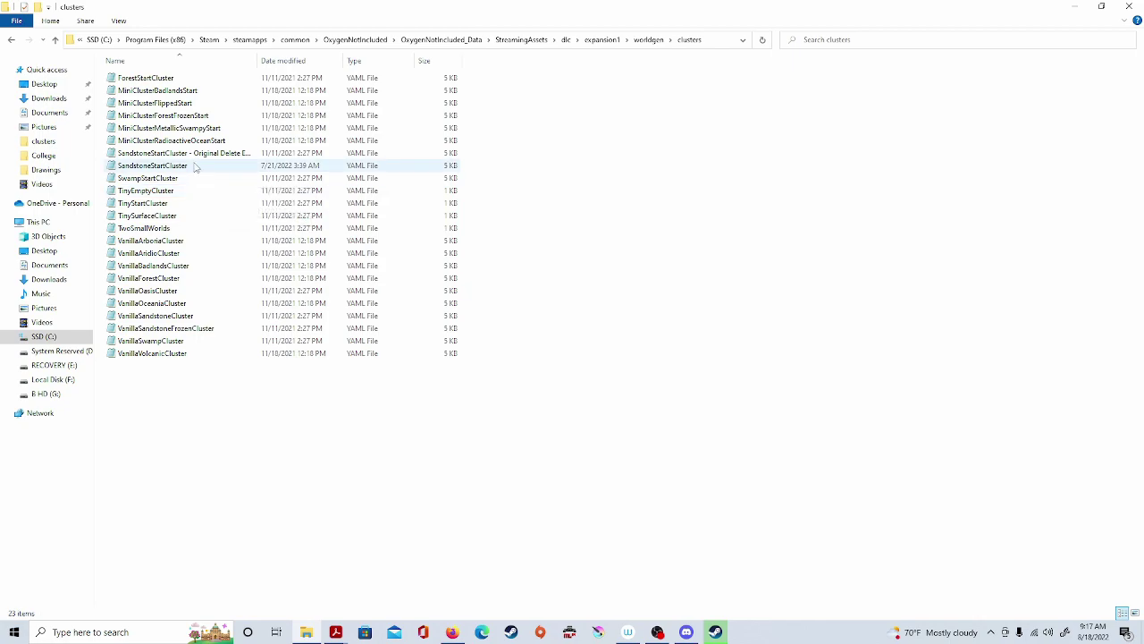
{"action": "double_click", "coordinate": [192, 167]}
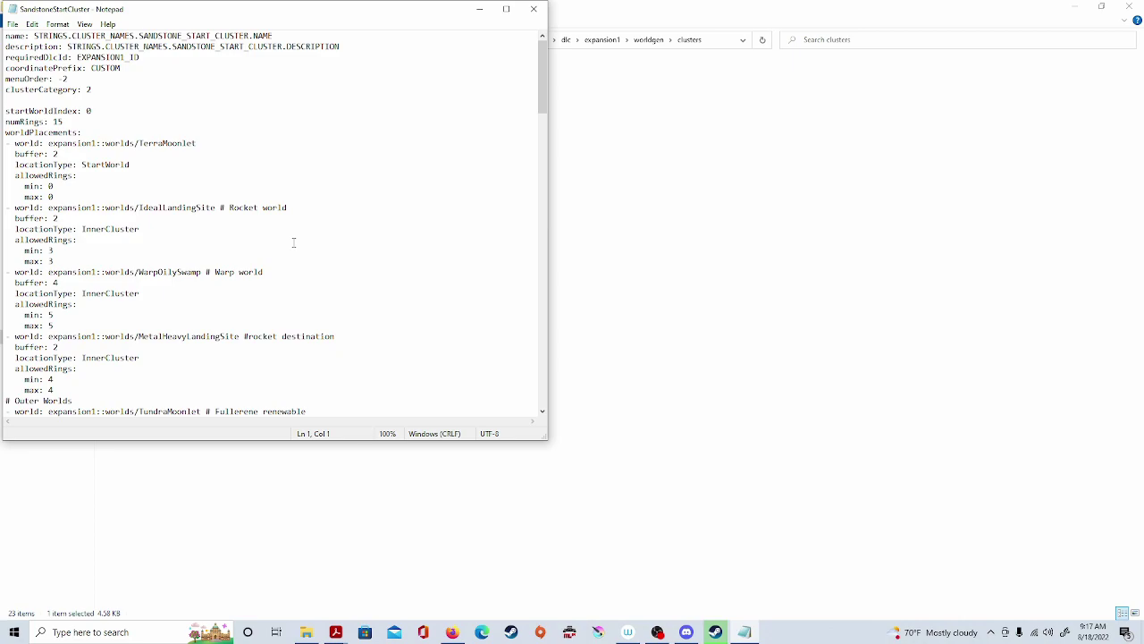
{"action": "left_click_drag", "start_coordinate": [7, 143], "coordinate": [78, 368]}
{"action": "left_click", "coordinate": [216, 370]}
{"action": "left_click_drag", "start_coordinate": [79, 390], "coordinate": [6, 336]}
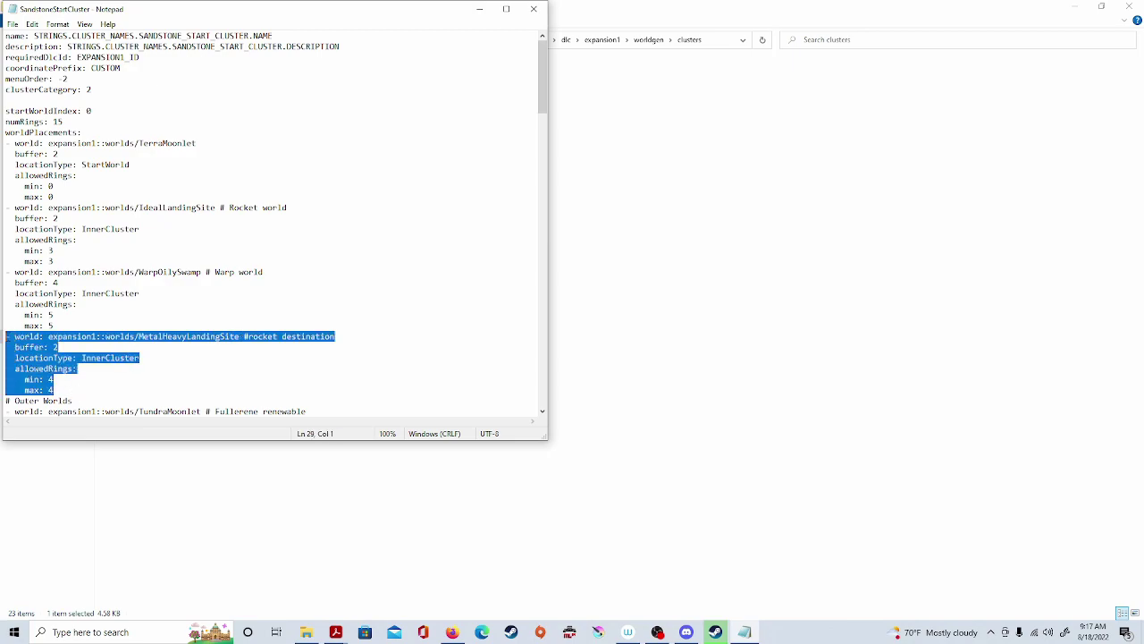
{"action": "left_click", "coordinate": [223, 306]}
{"action": "left_click_drag", "start_coordinate": [208, 143], "coordinate": [106, 143]}
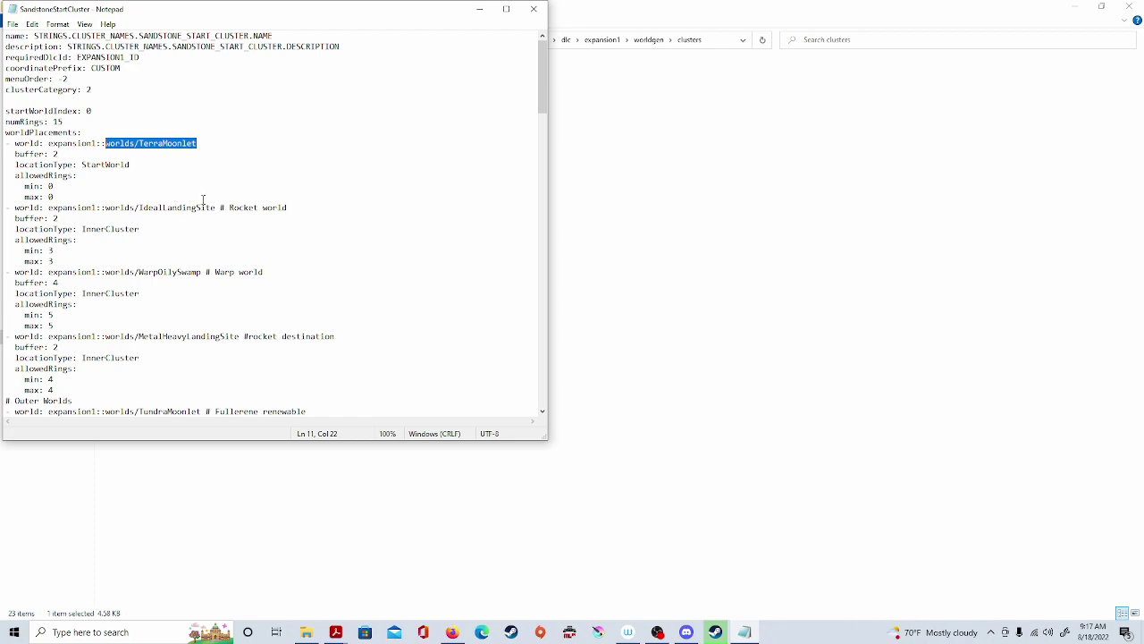
{"action": "scroll", "coordinate": [293, 298], "scroll_direction": "down", "scroll_amount": 4}
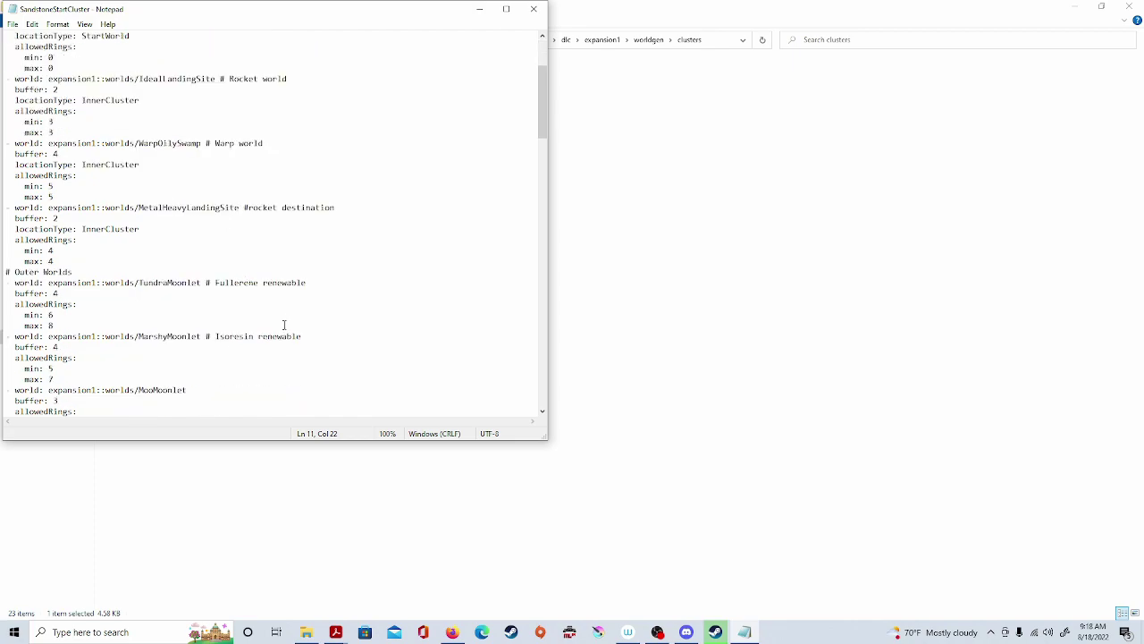
{"action": "scroll", "coordinate": [286, 321], "scroll_direction": "up", "scroll_amount": 3}
{"action": "scroll", "coordinate": [286, 321], "scroll_direction": "up", "scroll_amount": 1}
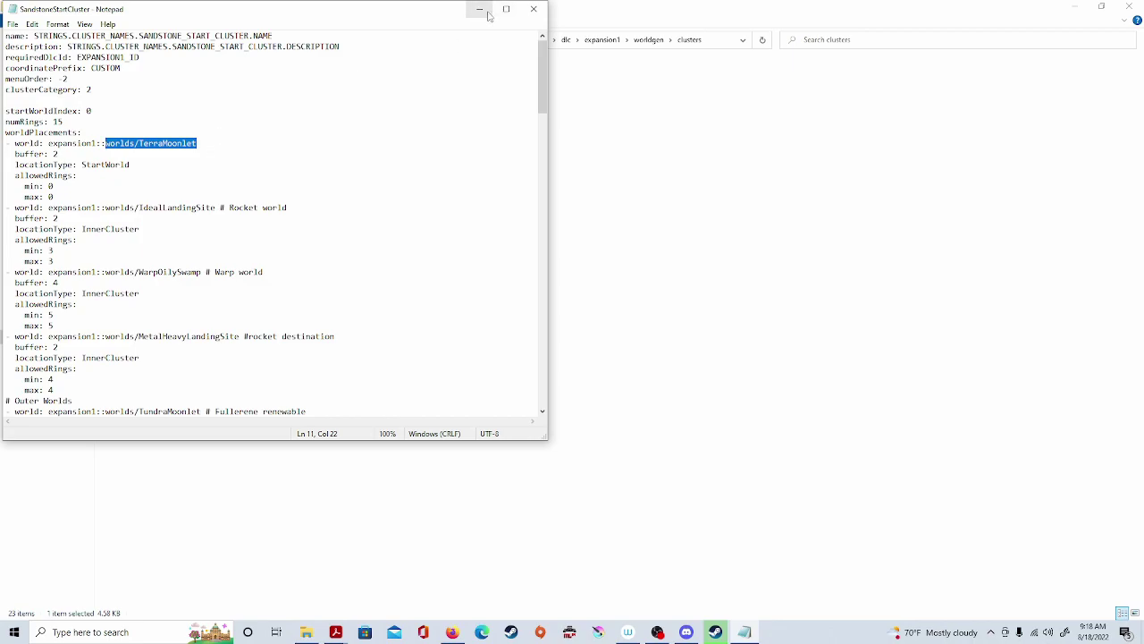
Step: Go up from clusters to worldgen, enter the worlds folder and scroll down to TerraMoonlet
{"action": "left_click", "coordinate": [715, 187]}
{"action": "key", "text": "BackSpace"}
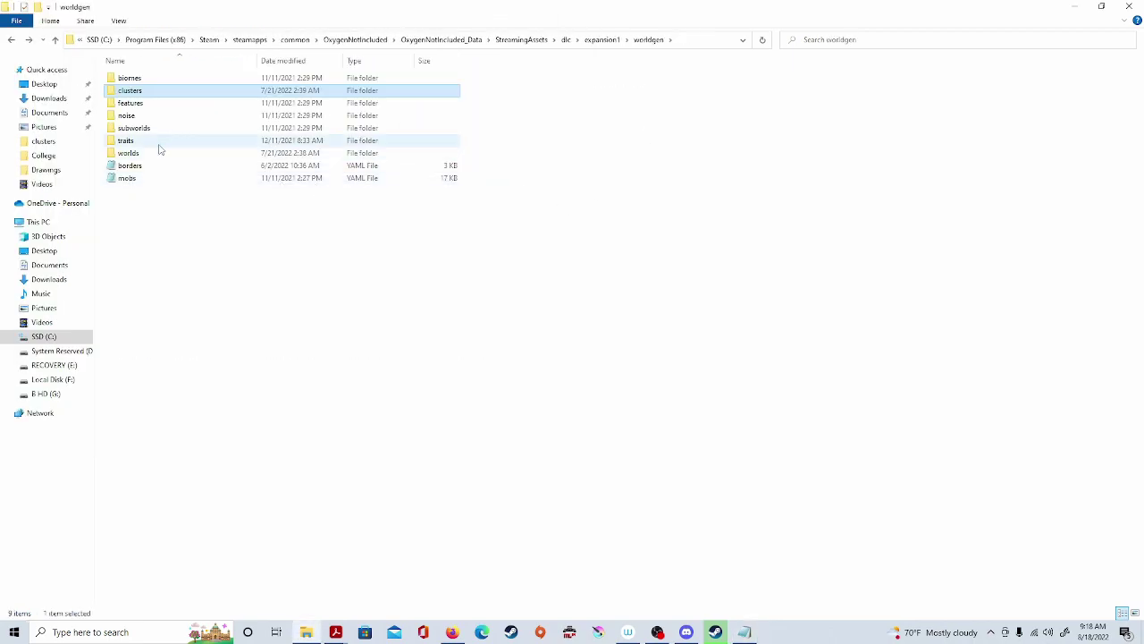
{"action": "double_click", "coordinate": [141, 154]}
{"action": "scroll", "coordinate": [229, 421], "scroll_direction": "down", "scroll_amount": 6}
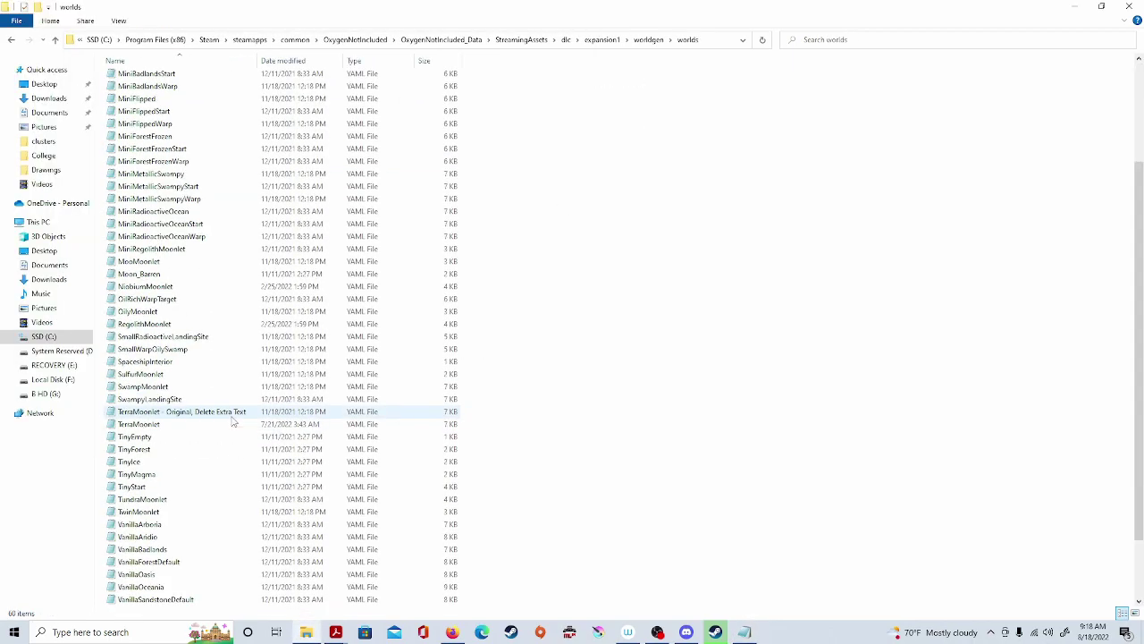
Step: Open TerraMoonlet and replace the worldsize values 160 and 274 with 400
{"action": "double_click", "coordinate": [187, 417]}
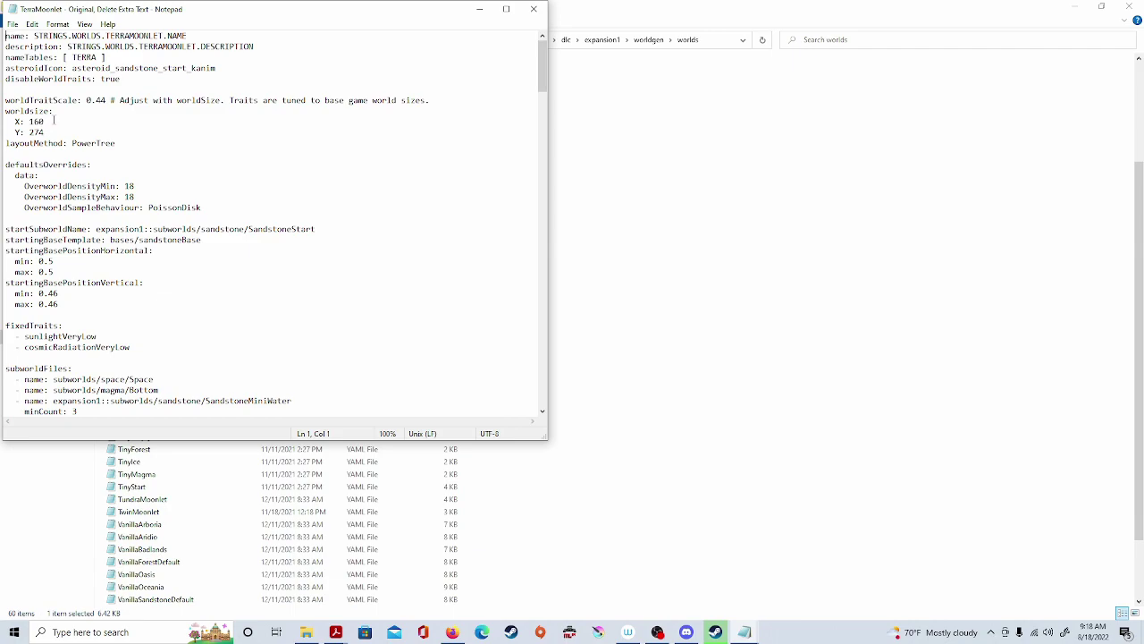
{"action": "left_click_drag", "start_coordinate": [45, 122], "coordinate": [29, 122]}
{"action": "type", "text": "400"}
{"action": "left_click", "coordinate": [41, 133]}
{"action": "left_click_drag", "start_coordinate": [45, 132], "coordinate": [29, 132]}
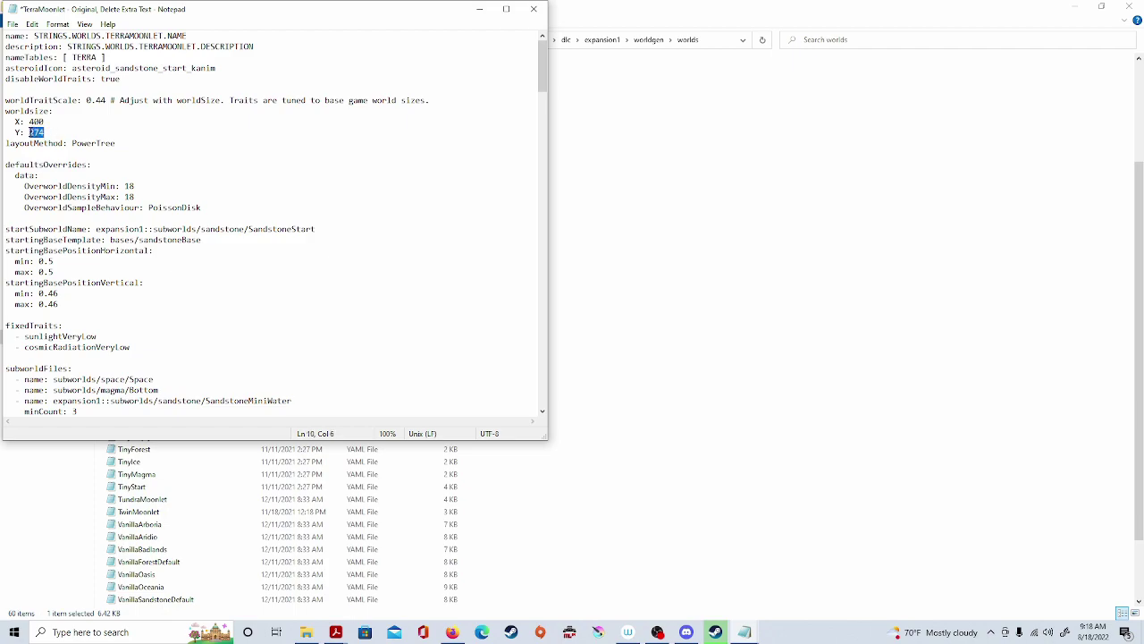
{"action": "type", "text": "400"}
{"action": "left_click", "coordinate": [467, 231]}
Step: Correct the worldsize Y to 300, then close and save the TerraMoonlet file
{"action": "double_click", "coordinate": [36, 132]}
{"action": "type", "text": "300"}
{"action": "left_click", "coordinate": [168, 158]}
{"action": "scroll", "coordinate": [128, 141], "scroll_direction": "down", "scroll_amount": 1}
{"action": "scroll", "coordinate": [181, 247], "scroll_direction": "up", "scroll_amount": 1}
{"action": "left_click", "coordinate": [535, 12]}
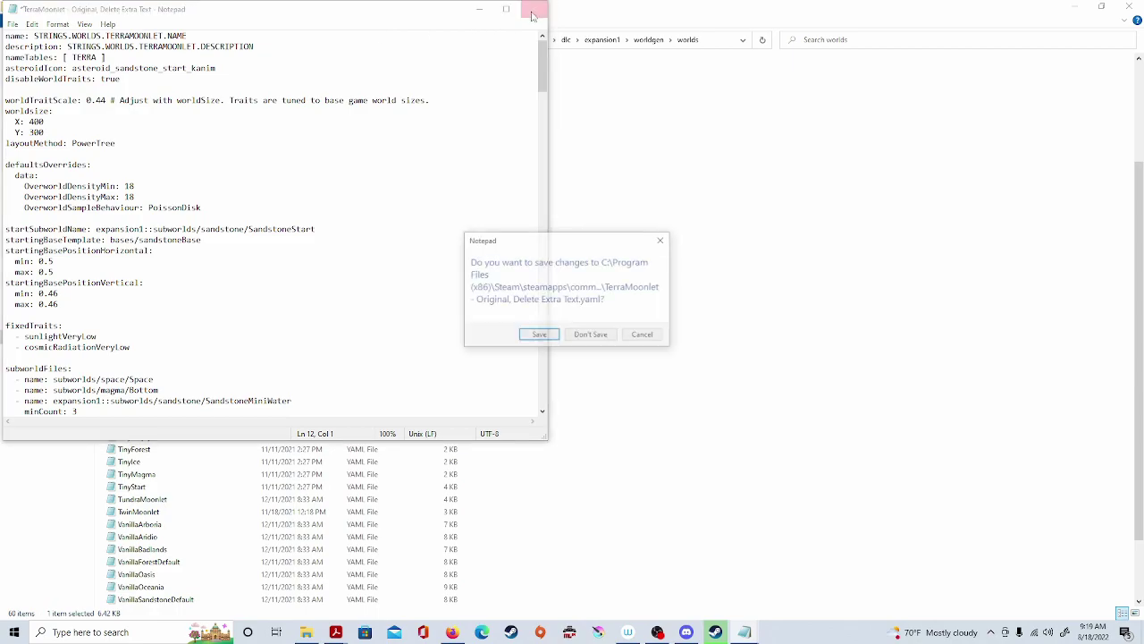
{"action": "left_click", "coordinate": [553, 339]}
Step: Go up to worldgen, enter clusters and reopen SandstoneStartCluster in Notepad
{"action": "key", "text": "alt+Up"}
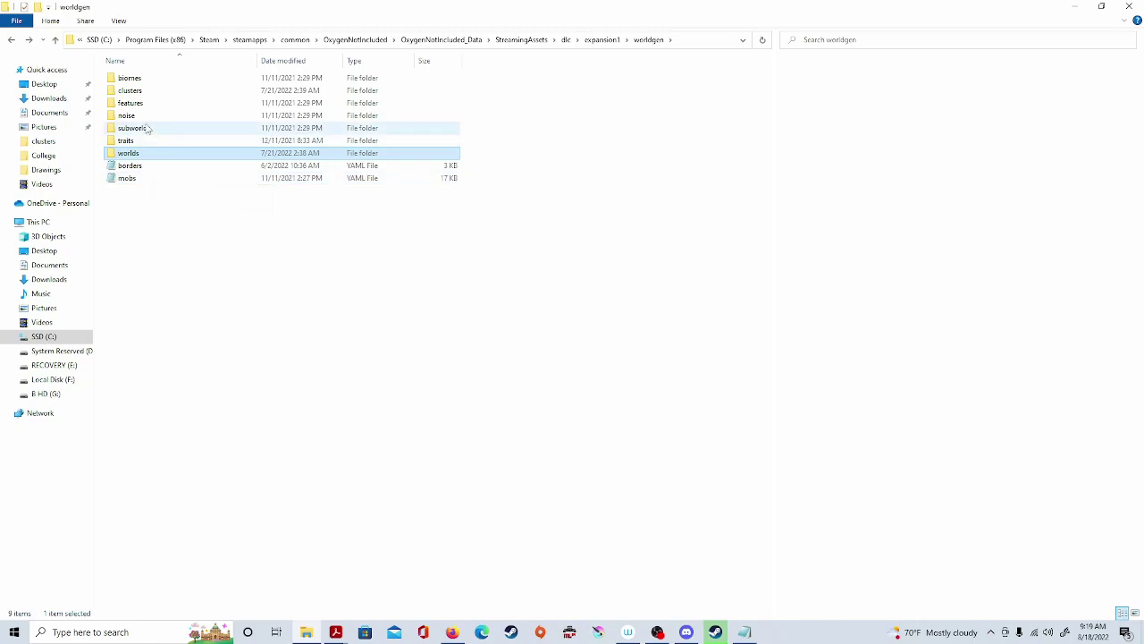
{"action": "double_click", "coordinate": [143, 90]}
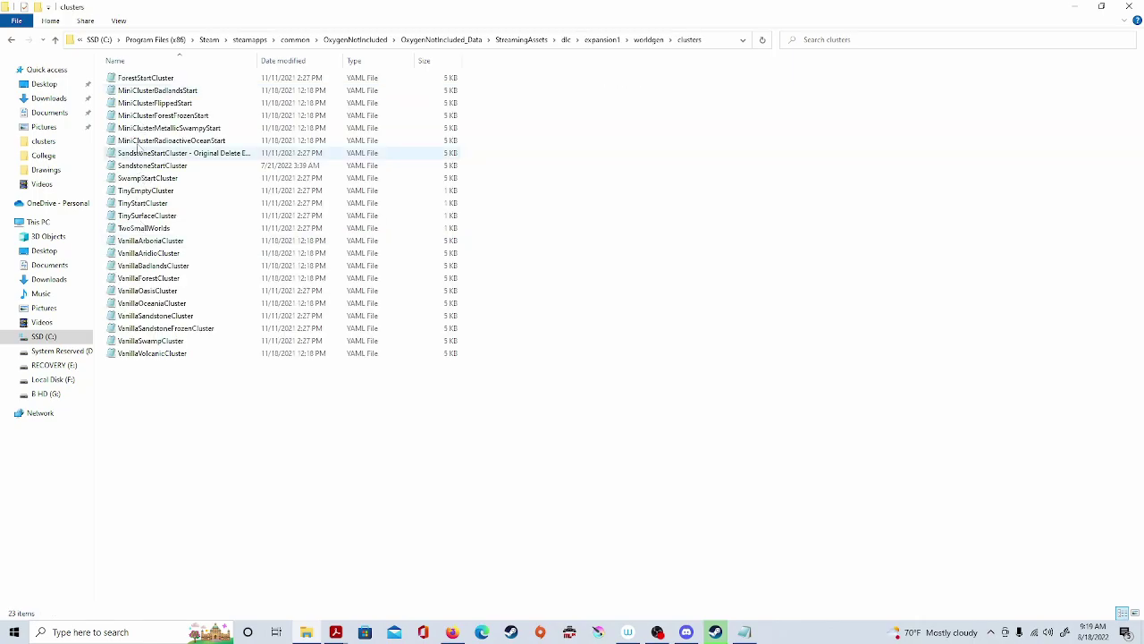
{"action": "double_click", "coordinate": [152, 167]}
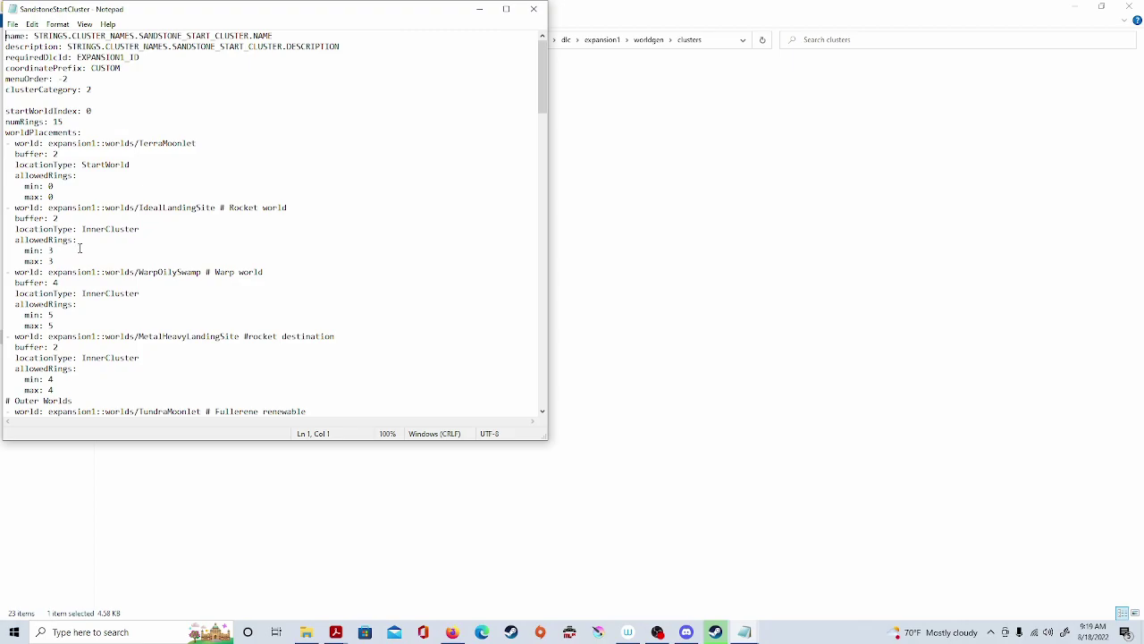
{"action": "left_click", "coordinate": [125, 326]}
{"action": "left_click_drag", "start_coordinate": [107, 209], "coordinate": [299, 208]}
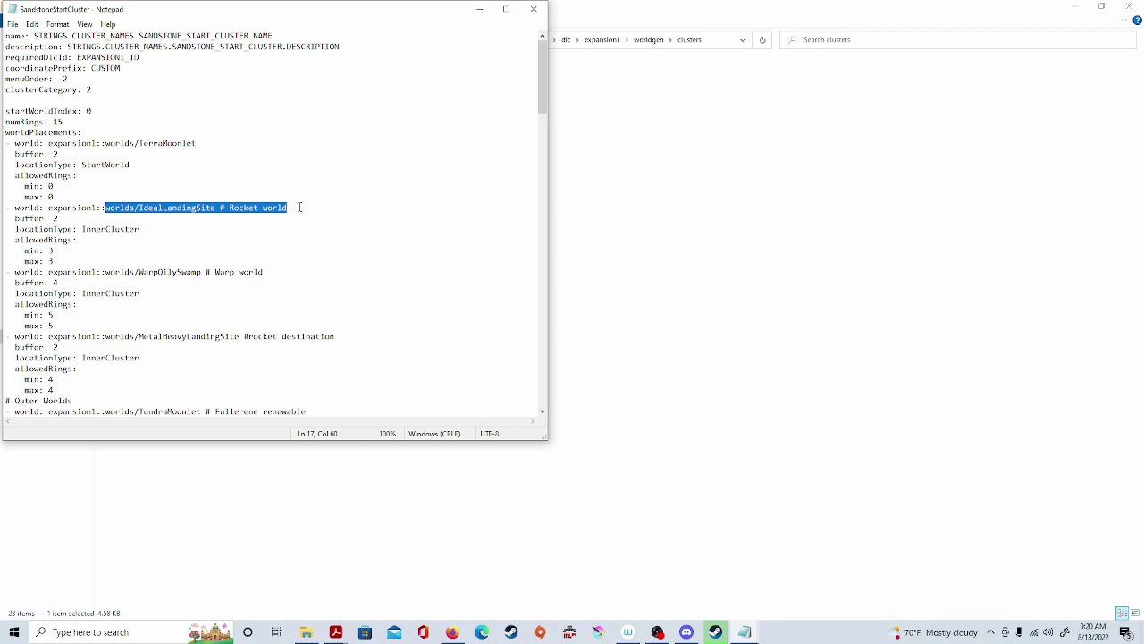
{"action": "left_click", "coordinate": [300, 207]}
{"action": "left_click_drag", "start_coordinate": [140, 207], "coordinate": [48, 207]}
{"action": "left_click", "coordinate": [222, 207]}
{"action": "left_click", "coordinate": [141, 207]}
{"action": "left_click_drag", "start_coordinate": [140, 208], "coordinate": [218, 207]}
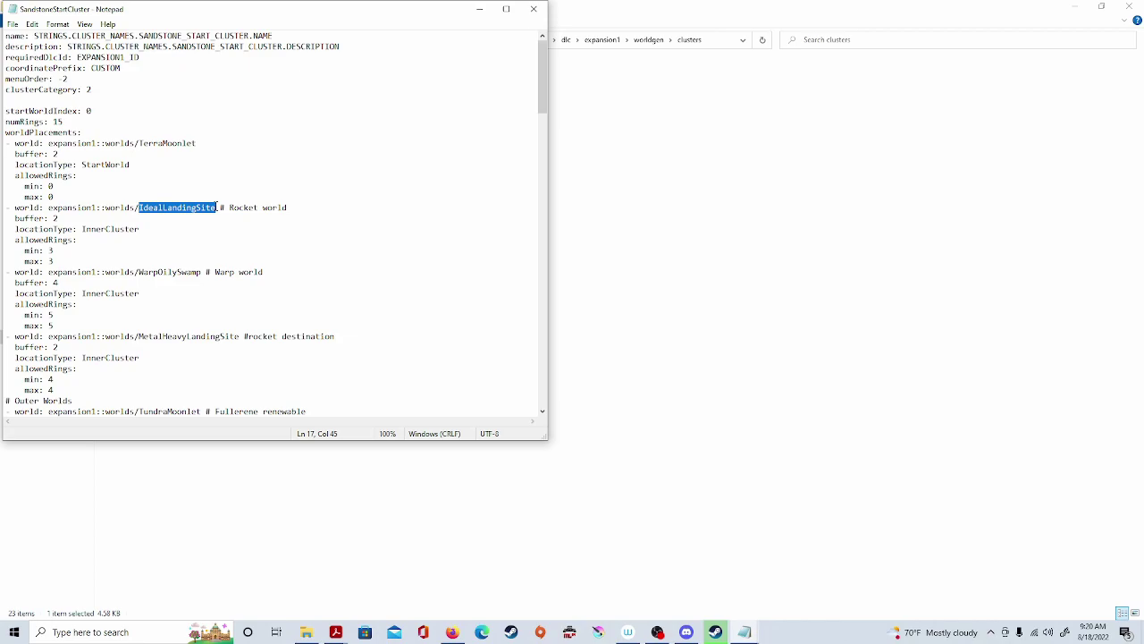
{"action": "left_click", "coordinate": [213, 207]}
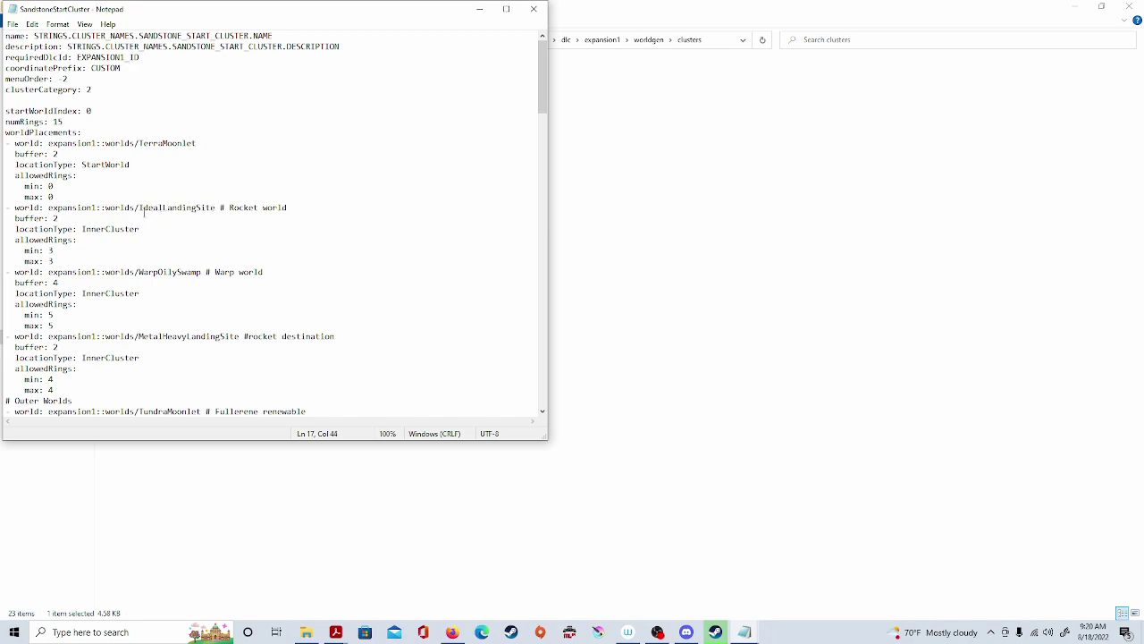
{"action": "left_click_drag", "start_coordinate": [144, 212], "coordinate": [216, 208]}
{"action": "left_click", "coordinate": [214, 210]}
{"action": "left_click_drag", "start_coordinate": [140, 208], "coordinate": [288, 209]}
{"action": "left_click", "coordinate": [288, 208]}
{"action": "left_click_drag", "start_coordinate": [138, 207], "coordinate": [288, 208]}
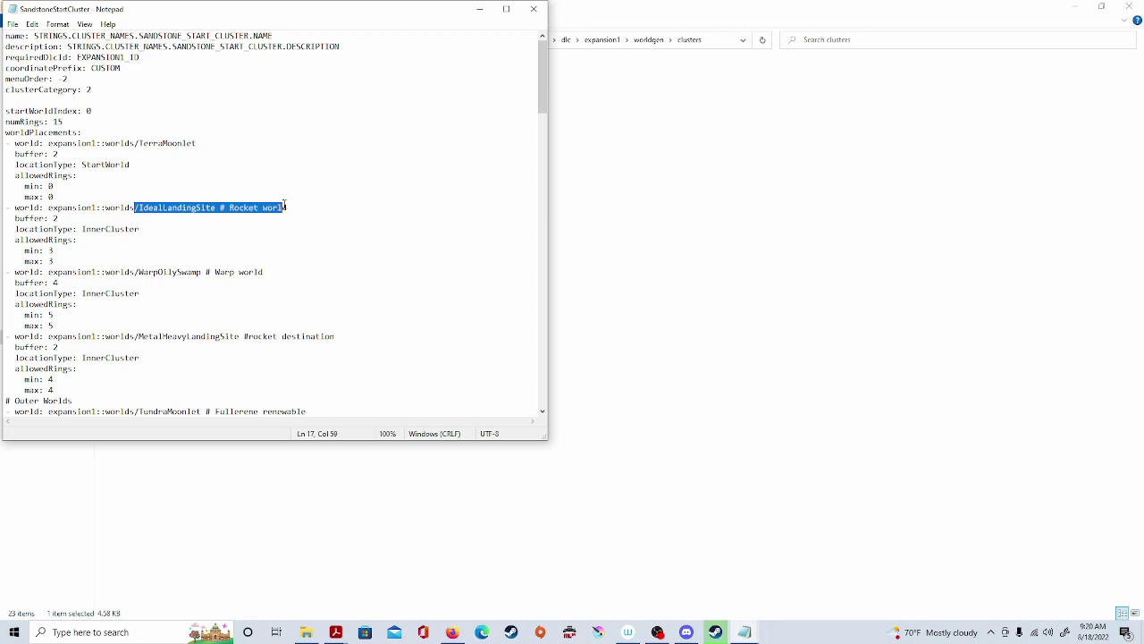
{"action": "left_click", "coordinate": [313, 207]}
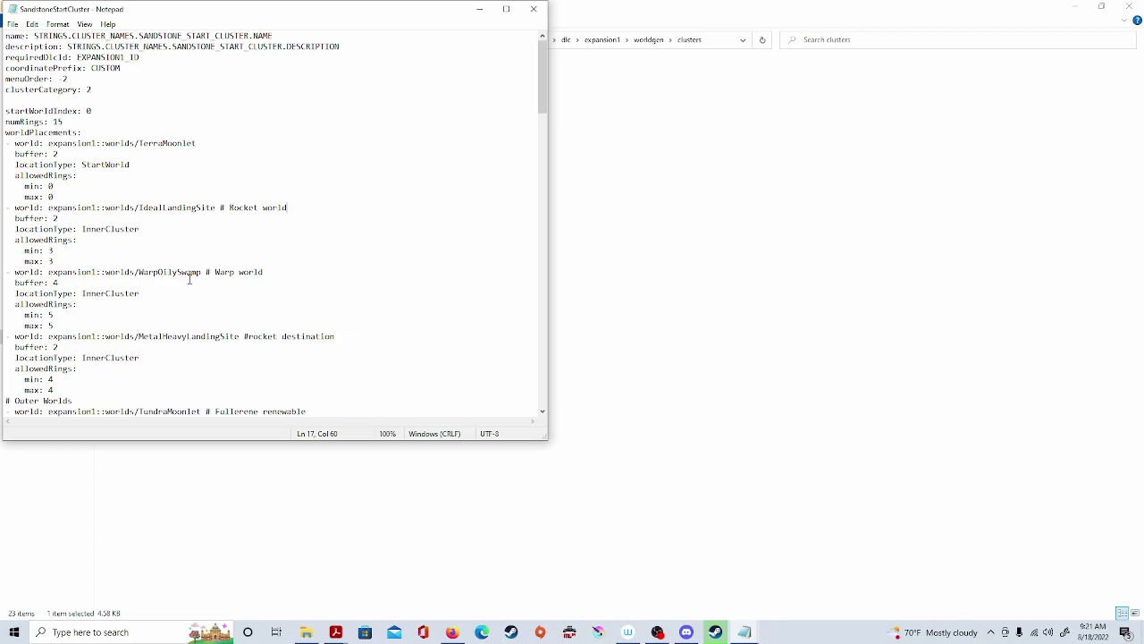
{"action": "scroll", "coordinate": [191, 272], "scroll_direction": "down", "scroll_amount": 1}
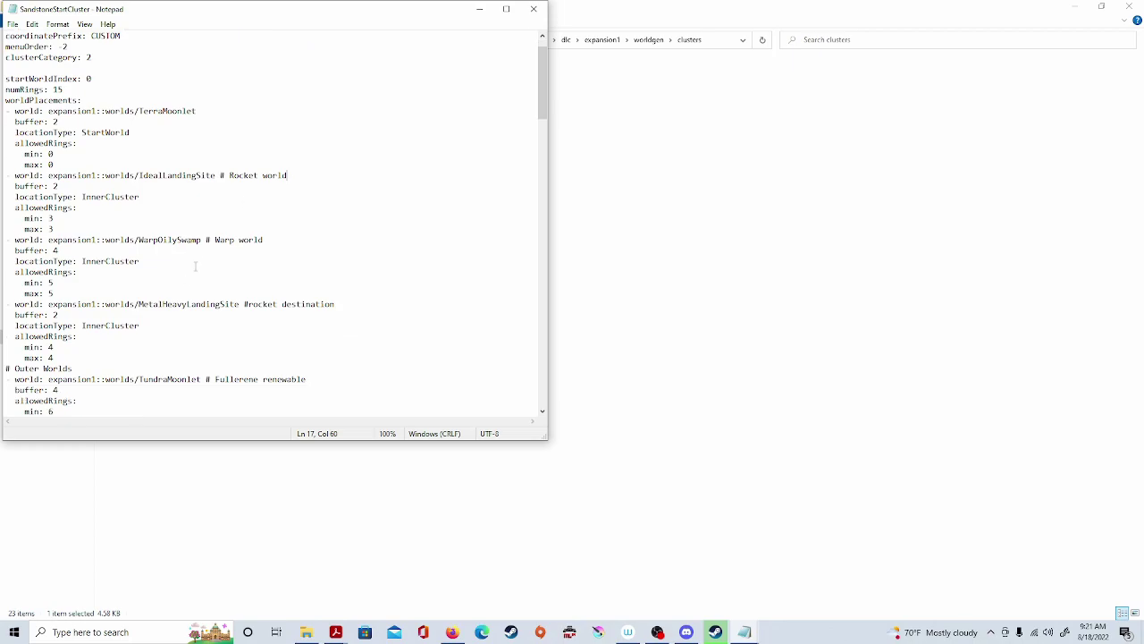
{"action": "left_click_drag", "start_coordinate": [134, 241], "coordinate": [266, 234]}
{"action": "left_click", "coordinate": [277, 252]}
{"action": "scroll", "coordinate": [277, 252], "scroll_direction": "down", "scroll_amount": 1}
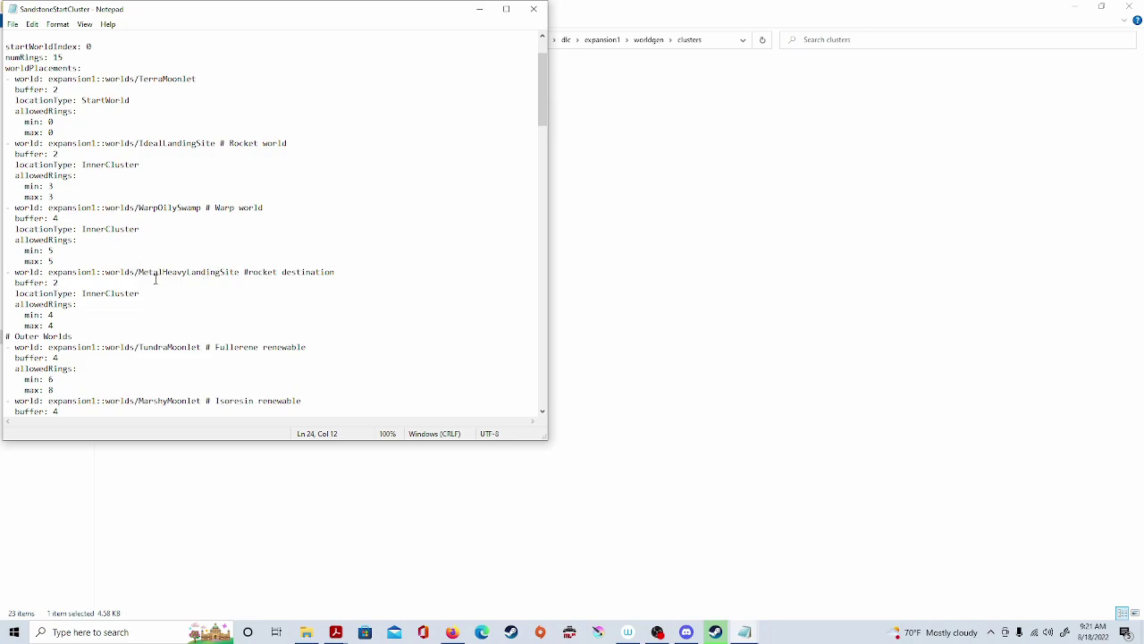
{"action": "left_click", "coordinate": [91, 326]}
{"action": "left_click_drag", "start_coordinate": [91, 325], "coordinate": [14, 207]}
{"action": "left_click", "coordinate": [106, 292]}
{"action": "left_click", "coordinate": [99, 221]}
{"action": "double_click", "coordinate": [125, 210]}
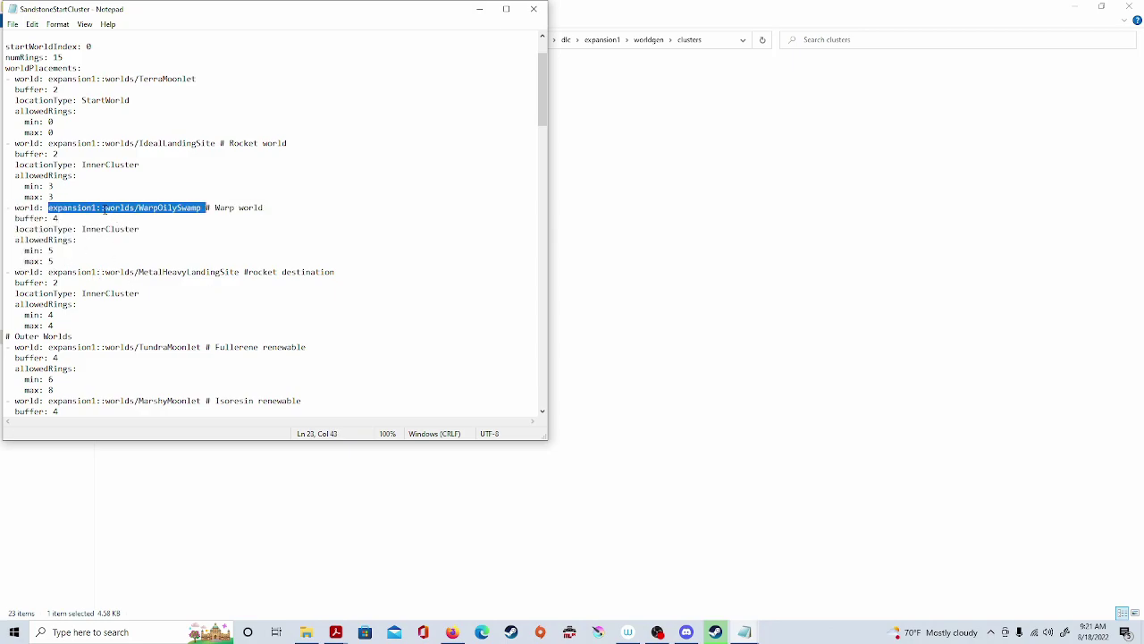
{"action": "left_click", "coordinate": [125, 219]}
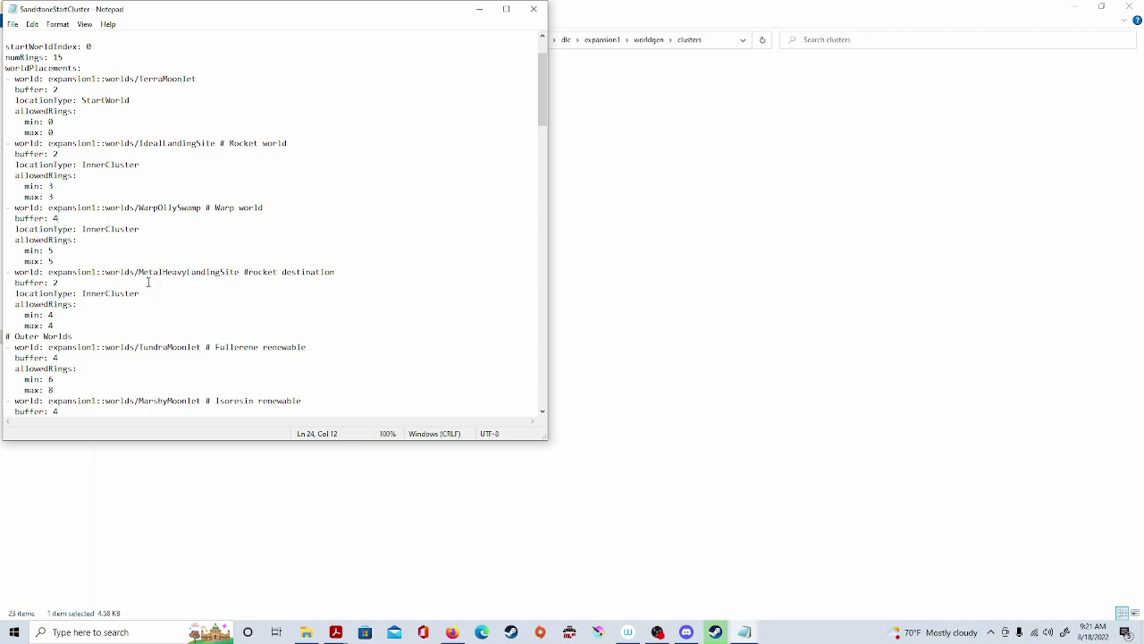
{"action": "left_click_drag", "start_coordinate": [106, 273], "coordinate": [339, 275]}
{"action": "left_click", "coordinate": [339, 275]}
{"action": "left_click_drag", "start_coordinate": [348, 271], "coordinate": [136, 270]}
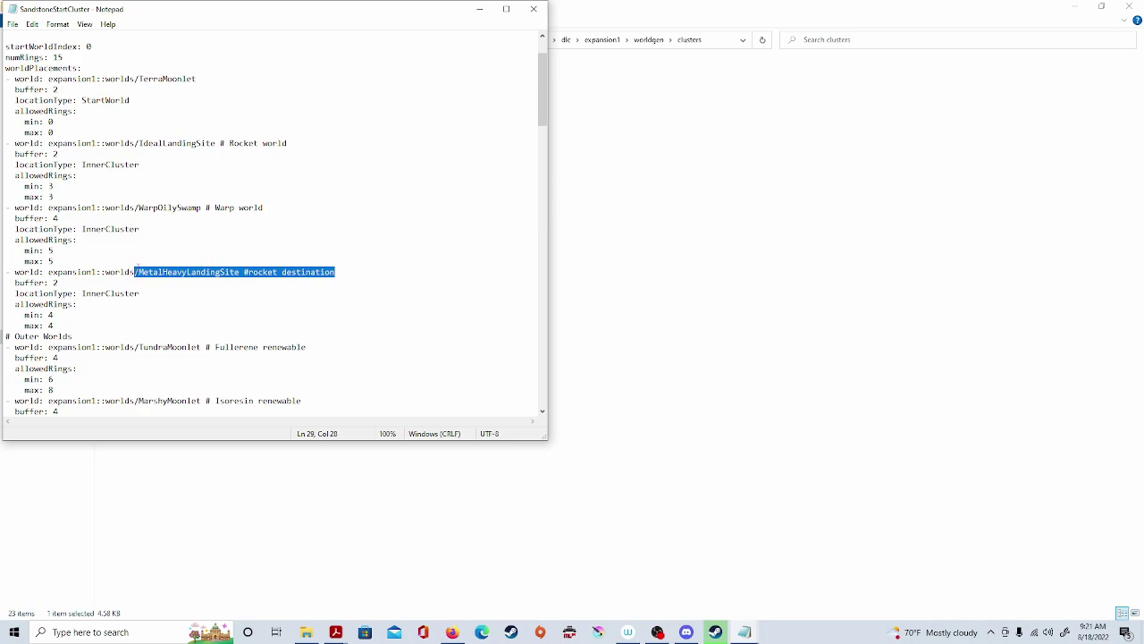
{"action": "left_click", "coordinate": [143, 268]}
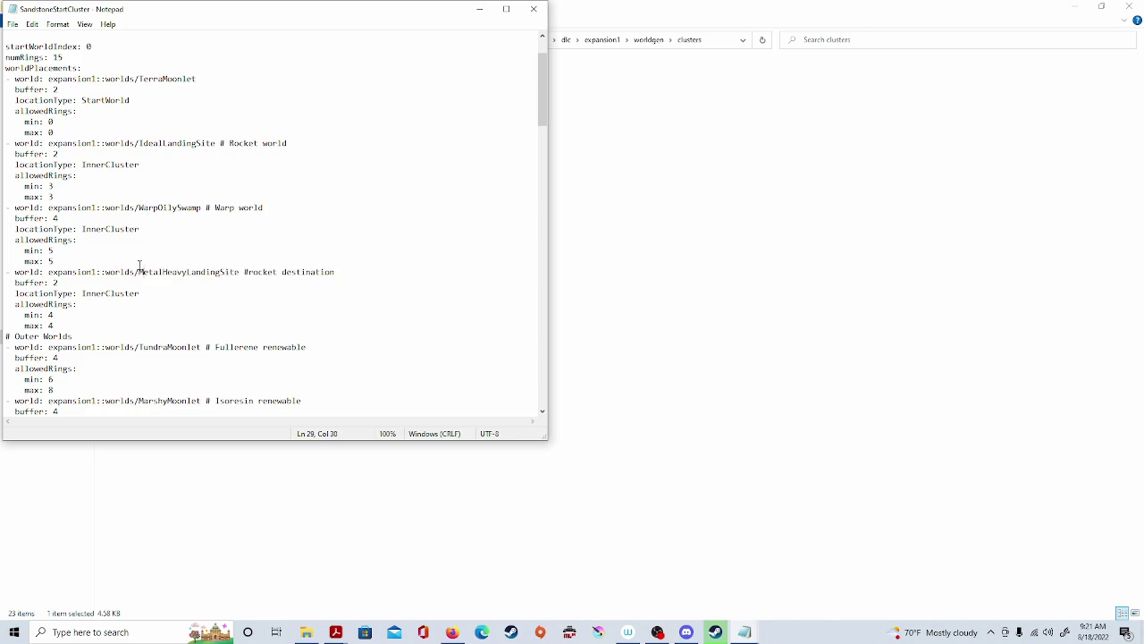
{"action": "scroll", "coordinate": [105, 279], "scroll_direction": "down", "scroll_amount": 1}
{"action": "scroll", "coordinate": [106, 279], "scroll_direction": "up", "scroll_amount": 1}
{"action": "scroll", "coordinate": [93, 314], "scroll_direction": "up", "scroll_amount": 1}
{"action": "left_click", "coordinate": [93, 314]}
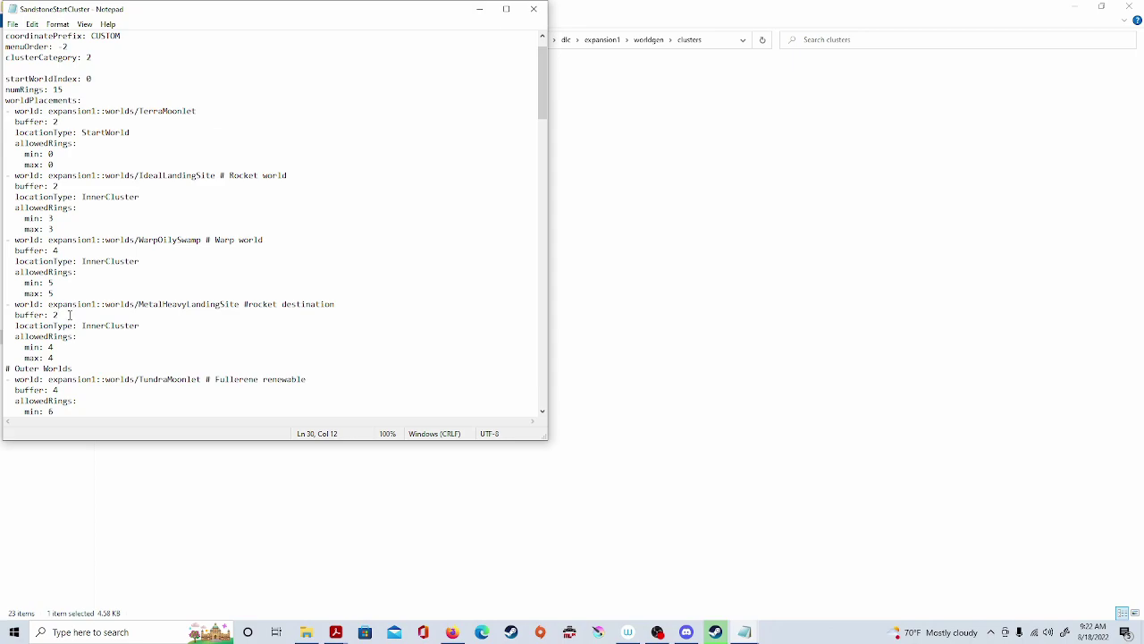
{"action": "scroll", "coordinate": [81, 262], "scroll_direction": "down", "scroll_amount": 2}
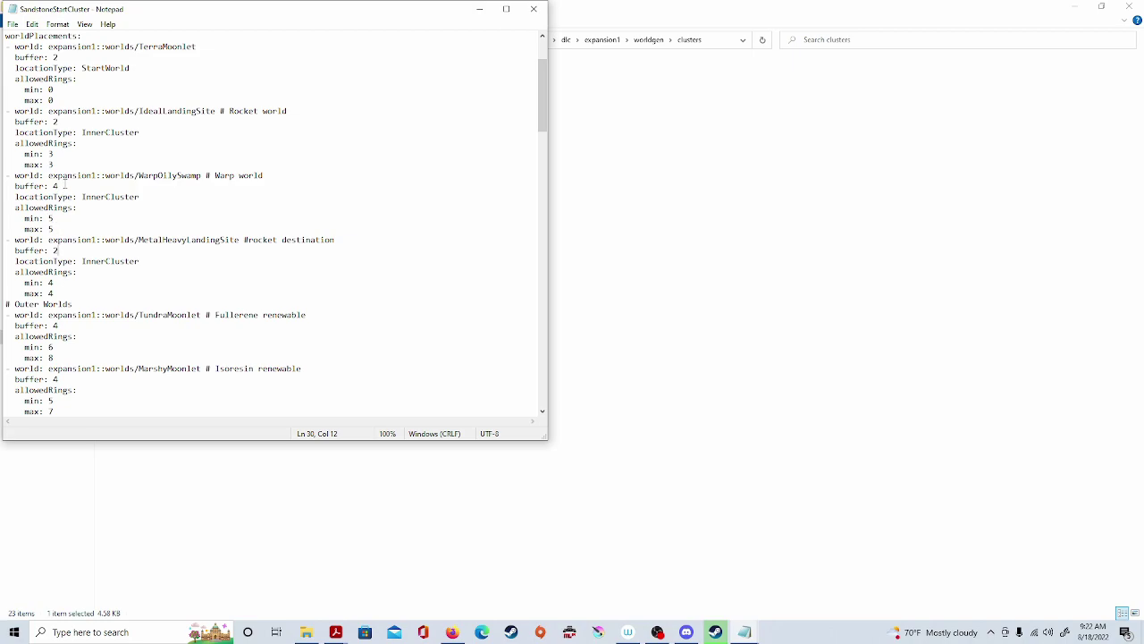
{"action": "scroll", "coordinate": [68, 196], "scroll_direction": "up", "scroll_amount": 1}
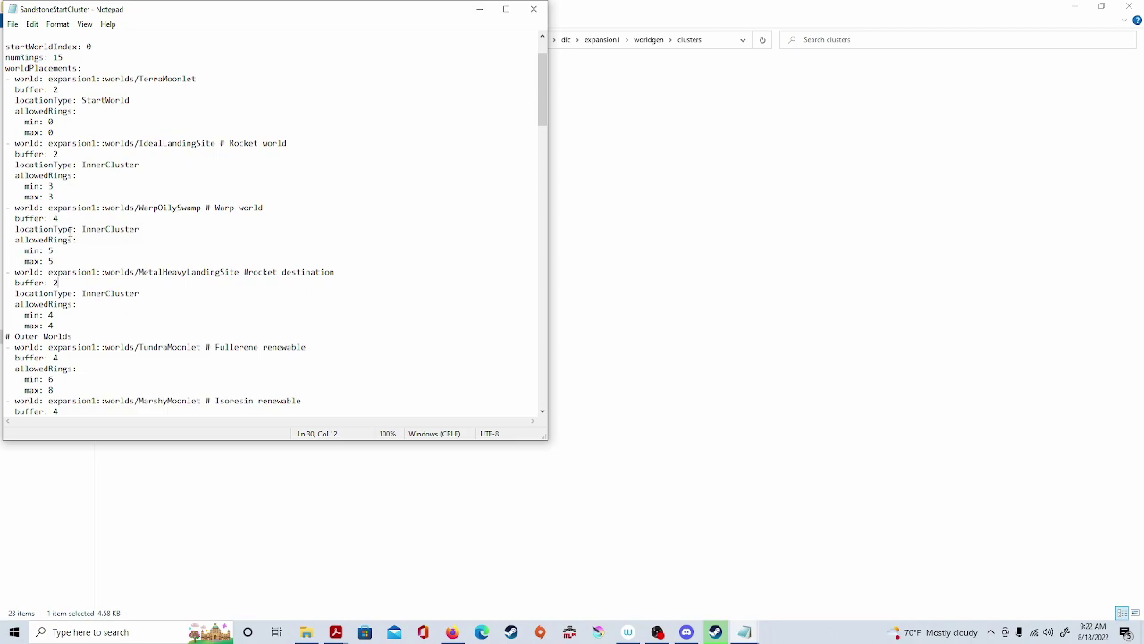
{"action": "left_click_drag", "start_coordinate": [59, 326], "coordinate": [7, 306]}
{"action": "left_click", "coordinate": [60, 323]}
{"action": "scroll", "coordinate": [61, 323], "scroll_direction": "up", "scroll_amount": 1}
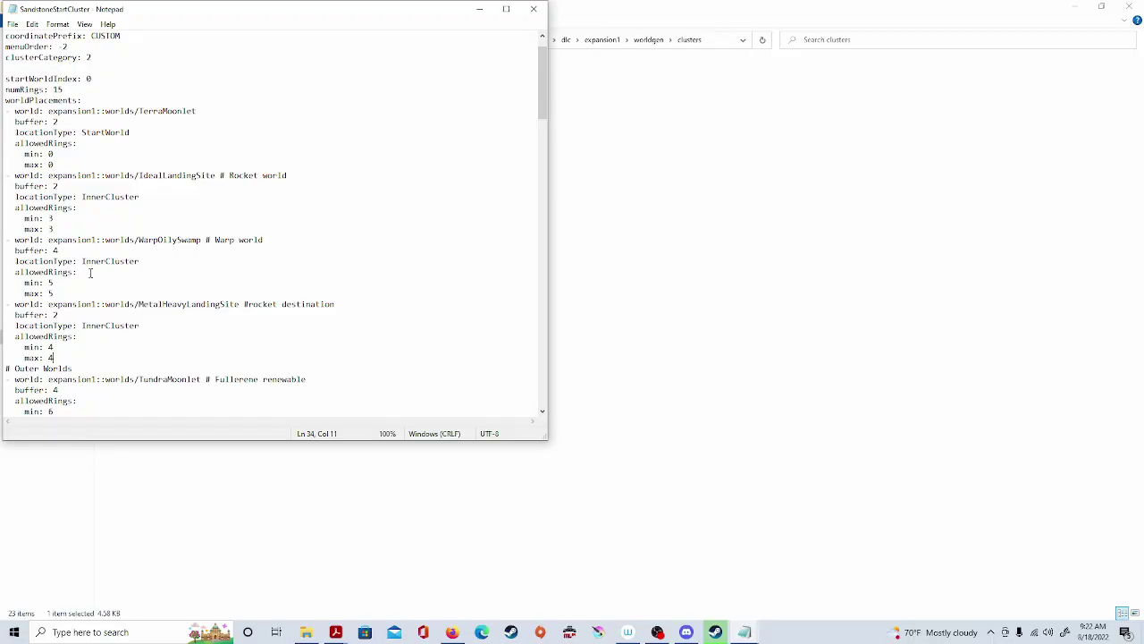
Step: Scroll up in SandstoneStartCluster to review the WarpOilySwamp and MetalHeavyLandingSite ring settings
{"action": "scroll", "coordinate": [89, 272], "scroll_direction": "up", "scroll_amount": 1}
{"action": "left_click_drag", "start_coordinate": [51, 159], "coordinate": [54, 153]}
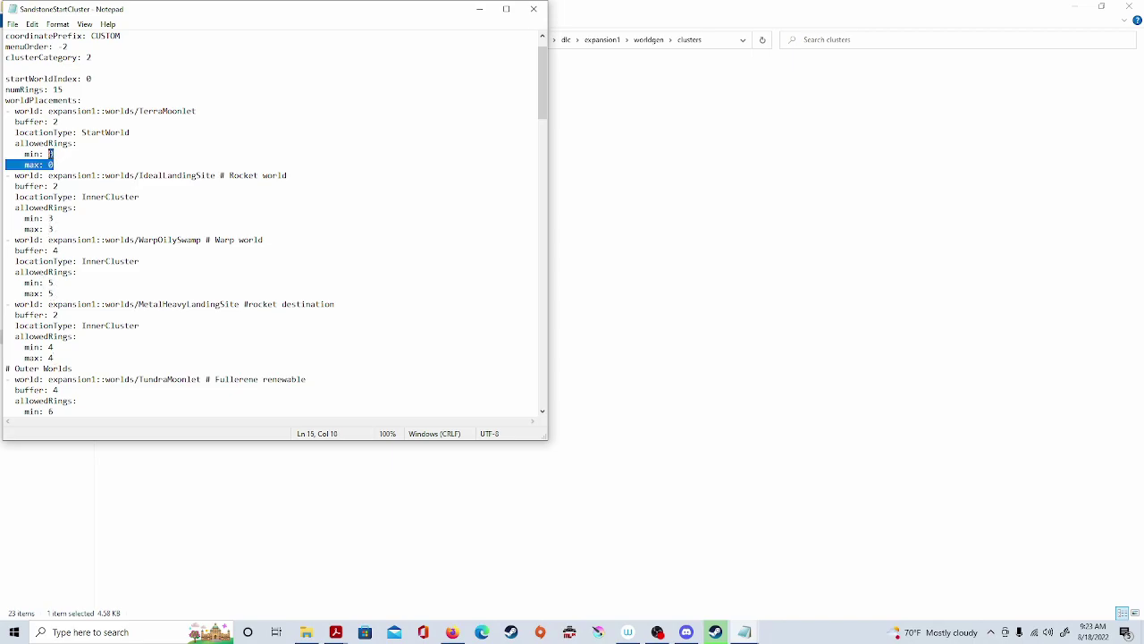
{"action": "left_click", "coordinate": [76, 154]}
{"action": "left_click_drag", "start_coordinate": [54, 218], "coordinate": [54, 229]}
{"action": "left_click", "coordinate": [54, 227]}
{"action": "left_click", "coordinate": [58, 220]}
{"action": "left_click", "coordinate": [63, 283]}
{"action": "left_click", "coordinate": [68, 230]}
{"action": "double_click", "coordinate": [51, 154]}
{"action": "left_click", "coordinate": [75, 158]}
Step: Highlight the MetalHeavyLandingSite block, including its InnerCluster location type, to inspect it
{"action": "scroll", "coordinate": [126, 175], "scroll_direction": "down", "scroll_amount": 1}
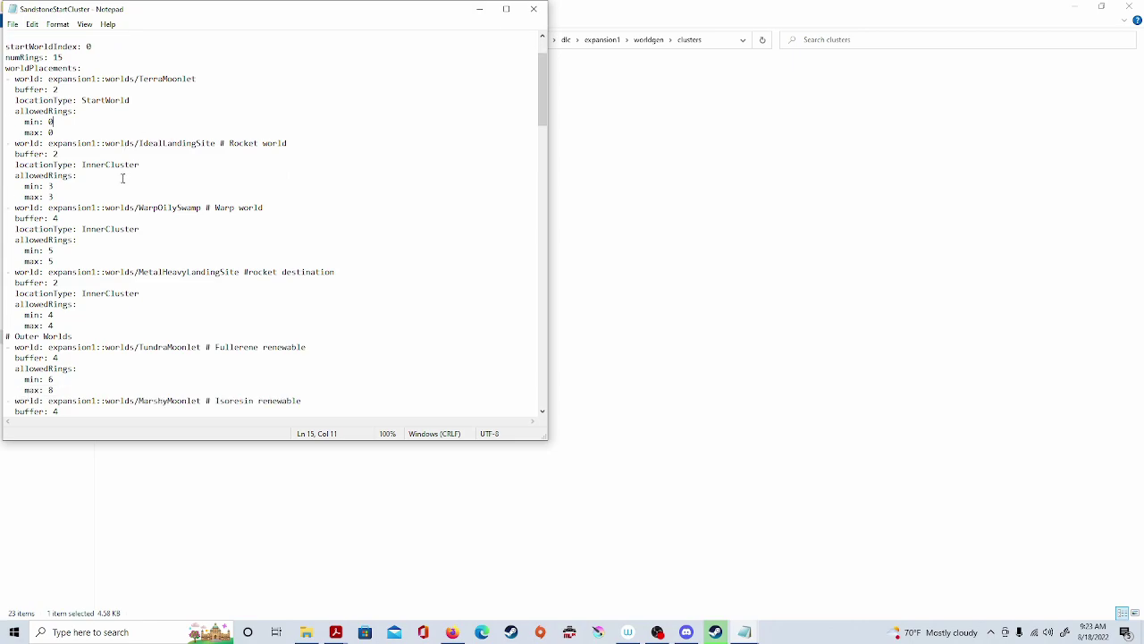
{"action": "left_click_drag", "start_coordinate": [83, 293], "coordinate": [140, 293]}
{"action": "left_click", "coordinate": [140, 293]}
{"action": "left_click_drag", "start_coordinate": [205, 319], "coordinate": [76, 240]}
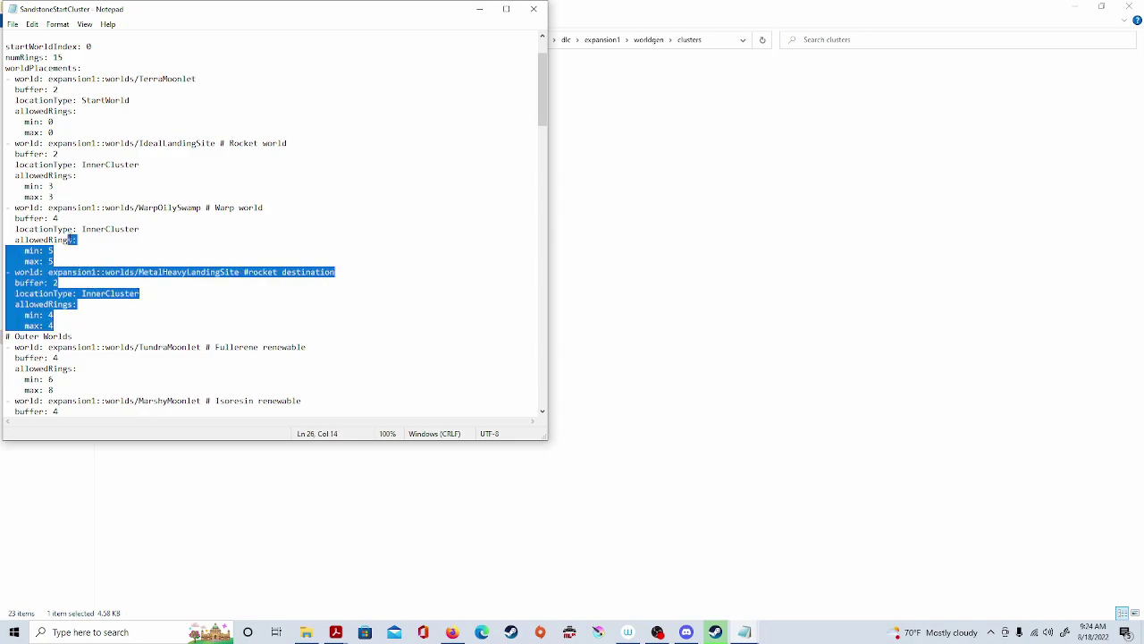
{"action": "left_click_drag", "start_coordinate": [75, 338], "coordinate": [34, 304]}
{"action": "left_click", "coordinate": [131, 324]}
{"action": "left_click_drag", "start_coordinate": [131, 325], "coordinate": [9, 272]}
{"action": "left_click", "coordinate": [10, 272]}
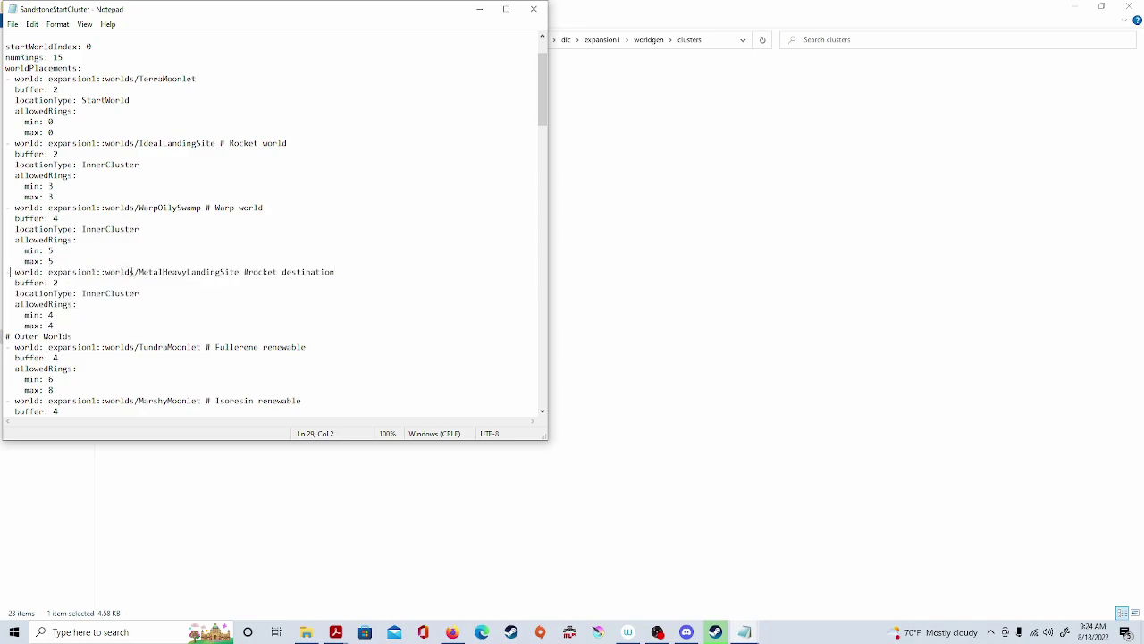
Step: Inspect the MetalHeavyLandingSite min and max rings (max 4) and its entry lines
{"action": "left_click_drag", "start_coordinate": [55, 326], "coordinate": [49, 315]}
{"action": "left_click", "coordinate": [51, 315]}
{"action": "left_click", "coordinate": [56, 327]}
{"action": "left_click_drag", "start_coordinate": [106, 272], "coordinate": [291, 280]}
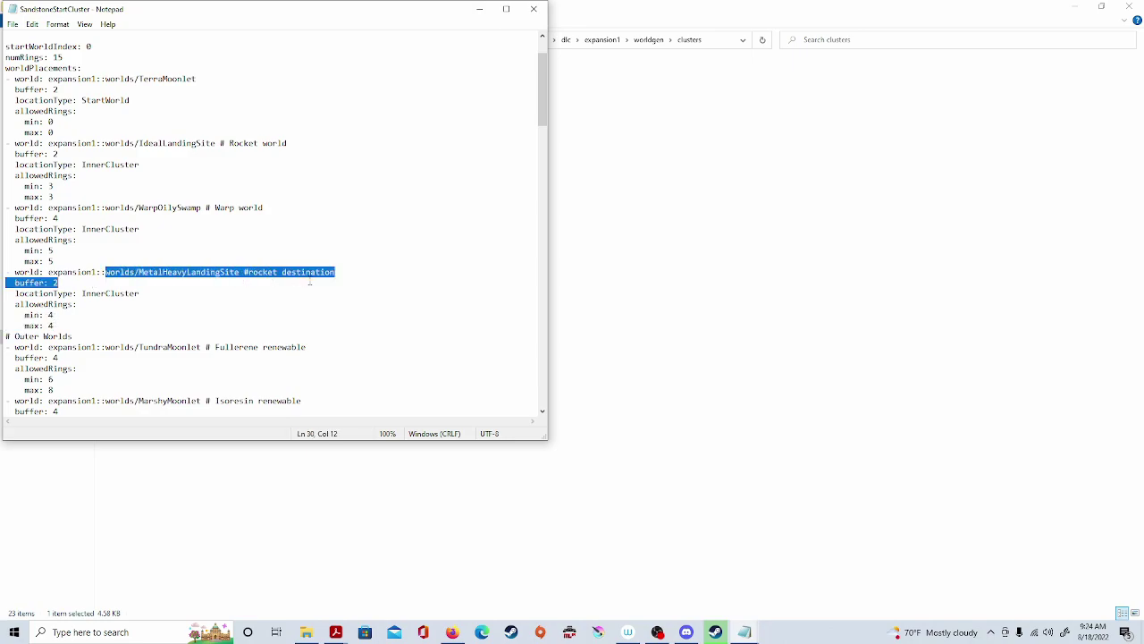
{"action": "left_click", "coordinate": [309, 281]}
{"action": "left_click_drag", "start_coordinate": [183, 272], "coordinate": [214, 271]}
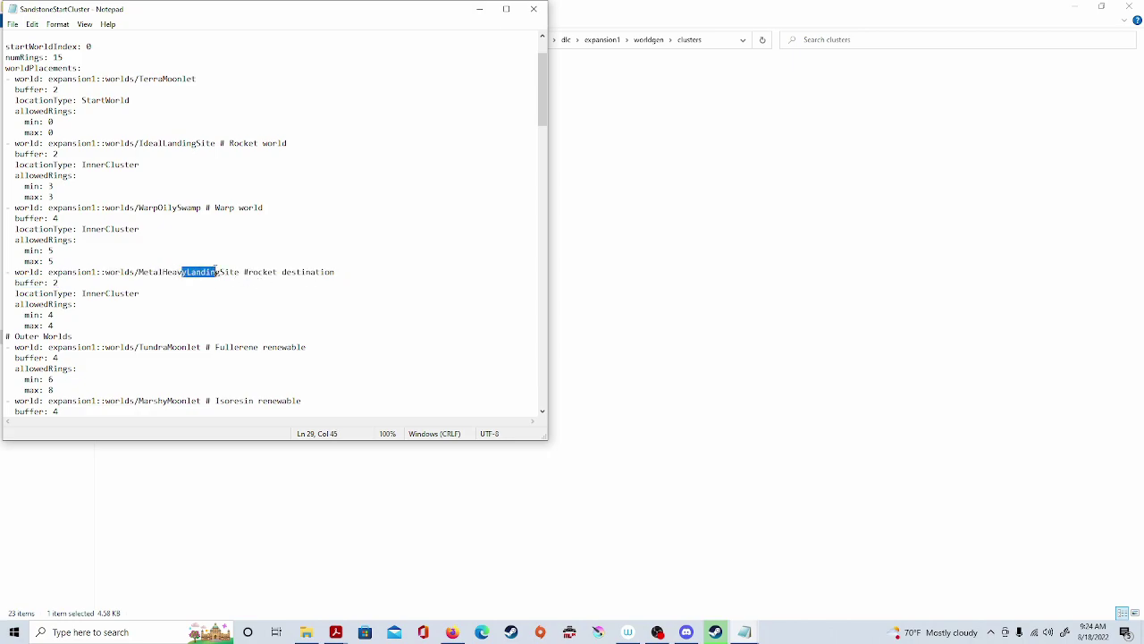
{"action": "left_click", "coordinate": [214, 270]}
Step: Review the MarshyMoonlet min and max rings among the outer worlds, then close the file
{"action": "scroll", "coordinate": [205, 280], "scroll_direction": "down", "scroll_amount": 4}
{"action": "scroll", "coordinate": [205, 278], "scroll_direction": "down", "scroll_amount": 1}
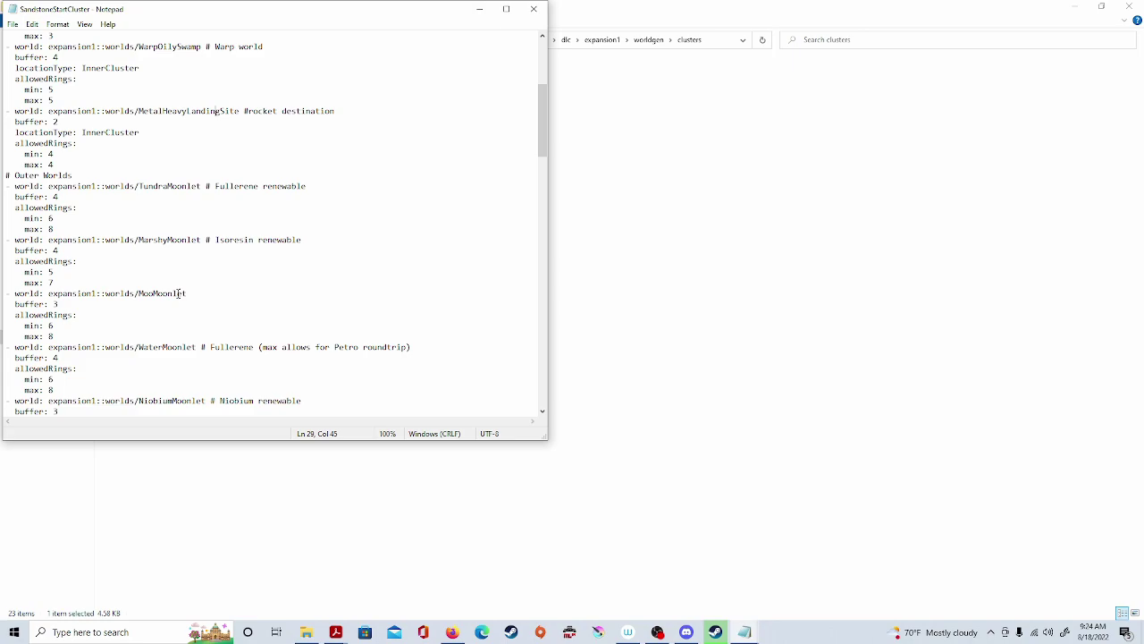
{"action": "scroll", "coordinate": [179, 293], "scroll_direction": "down", "scroll_amount": 3}
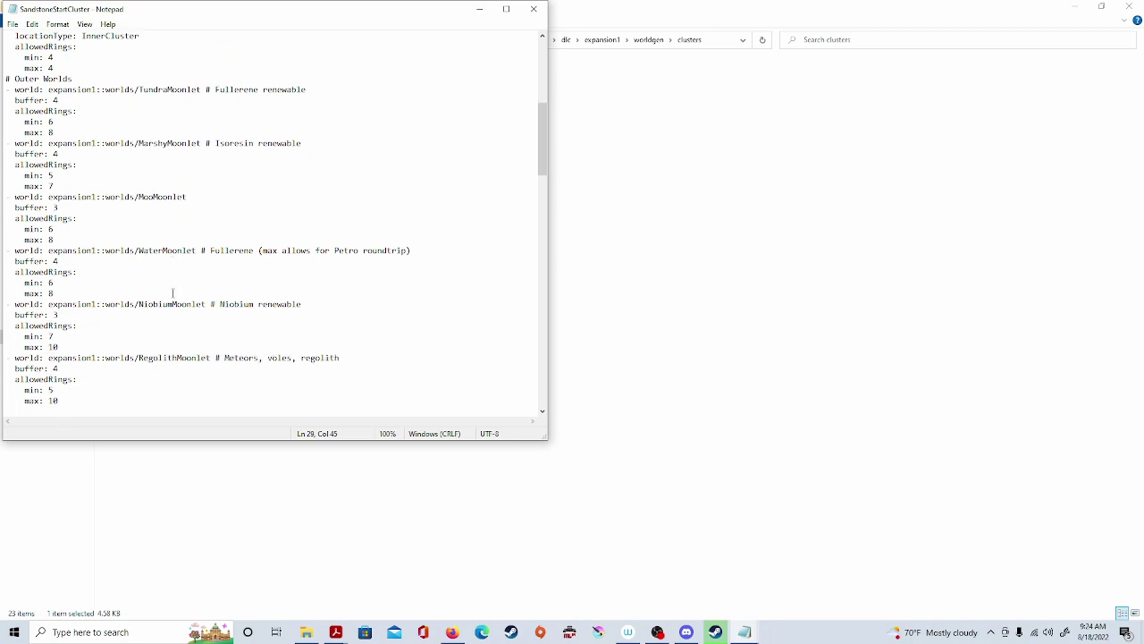
{"action": "scroll", "coordinate": [179, 224], "scroll_direction": "up", "scroll_amount": 1}
{"action": "mouse_move", "coordinate": [54, 209]}
{"action": "left_mouse_down"}
{"action": "mouse_move", "coordinate": [7, 218]}
{"action": "mouse_move", "coordinate": [54, 218]}
{"action": "left_mouse_up"}
{"action": "left_click", "coordinate": [47, 211]}
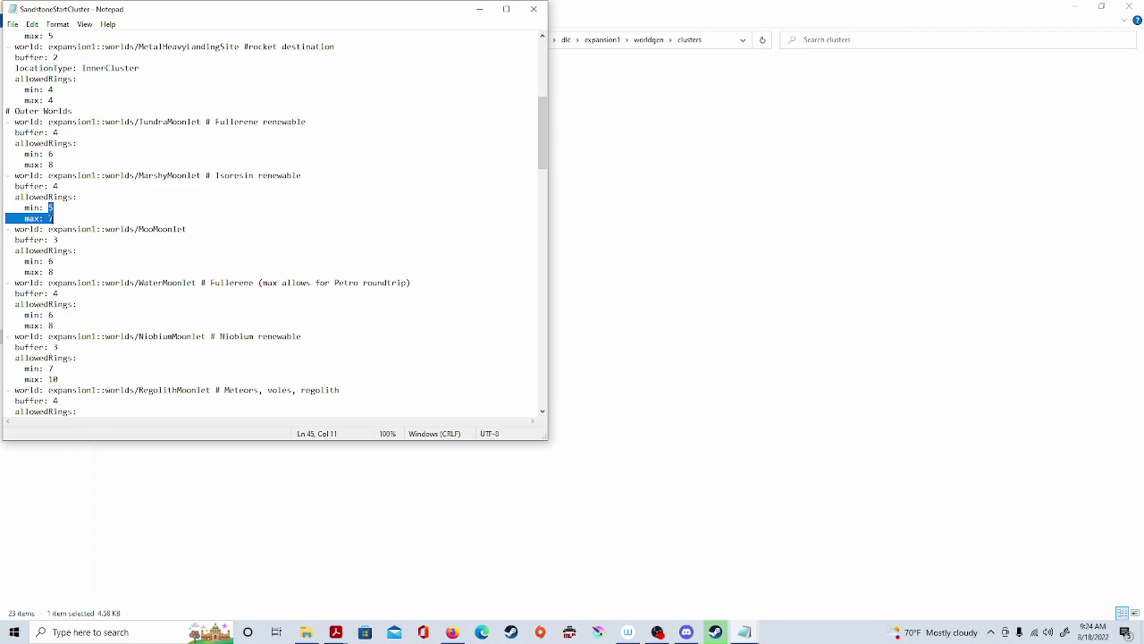
{"action": "left_click", "coordinate": [81, 251]}
{"action": "scroll", "coordinate": [142, 260], "scroll_direction": "down", "scroll_amount": 5}
{"action": "scroll", "coordinate": [143, 260], "scroll_direction": "up", "scroll_amount": 4}
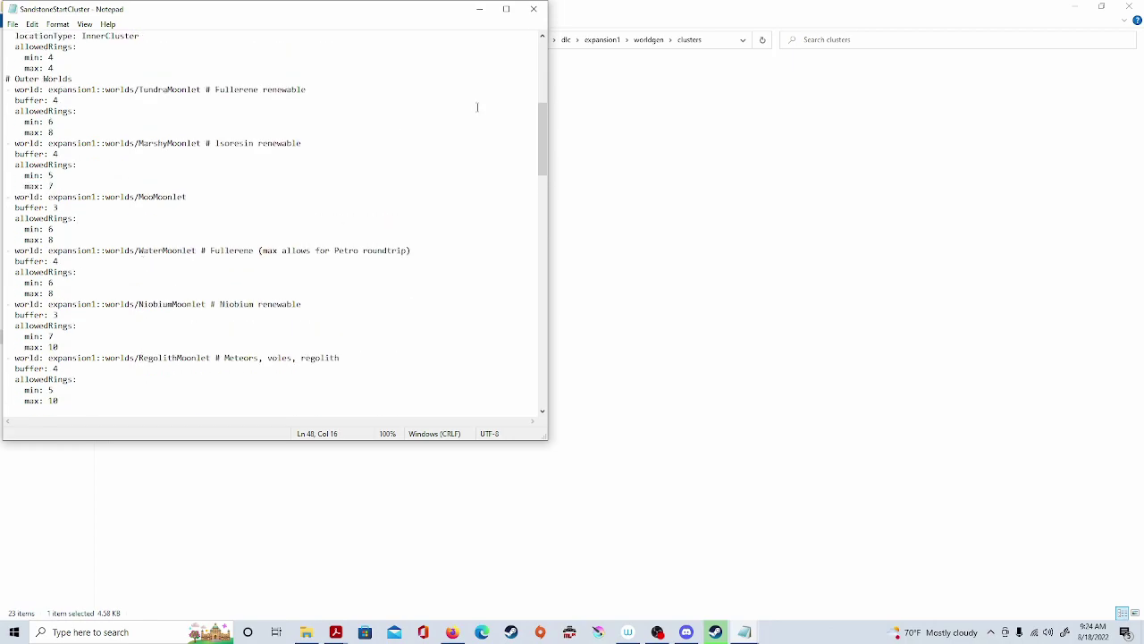
{"action": "left_click", "coordinate": [534, 9]}
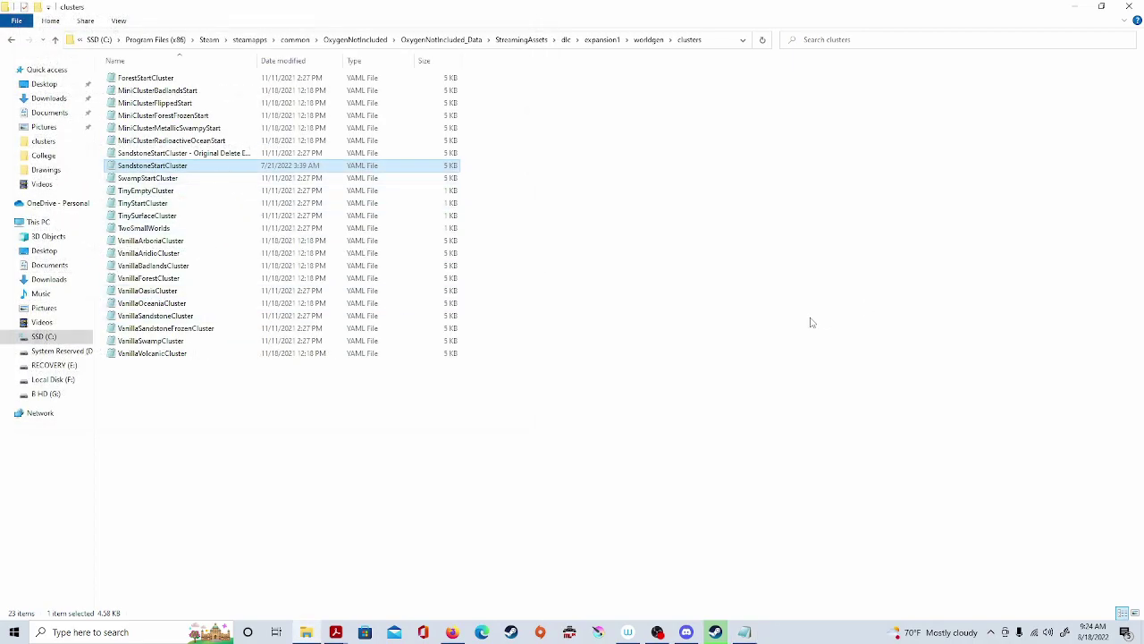
Step: Go up to worldgen, enter worlds and open MiniRegolithMoonlet (worldsize 96 by 96)
{"action": "key", "text": "alt+Up"}
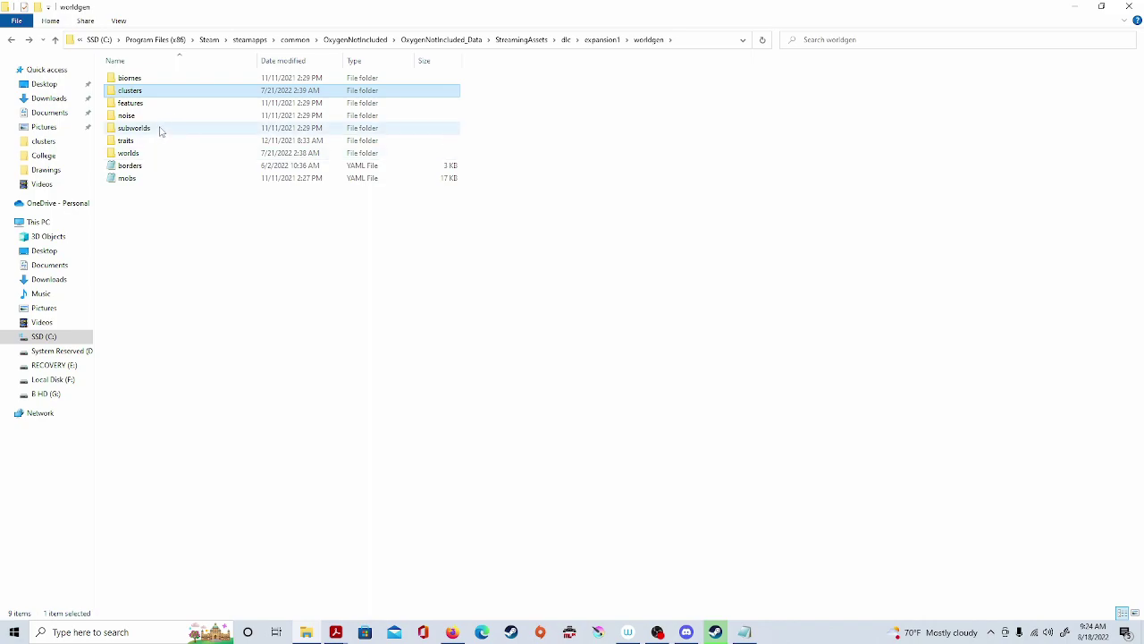
{"action": "double_click", "coordinate": [143, 152]}
{"action": "scroll", "coordinate": [273, 501], "scroll_direction": "down", "scroll_amount": 5}
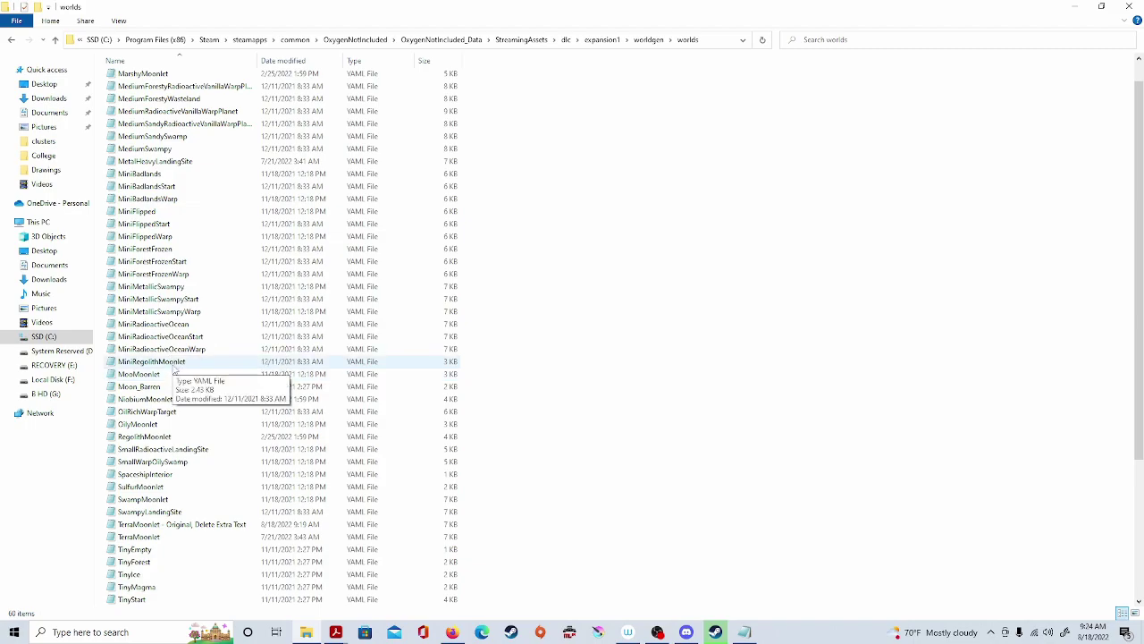
{"action": "double_click", "coordinate": [173, 362]}
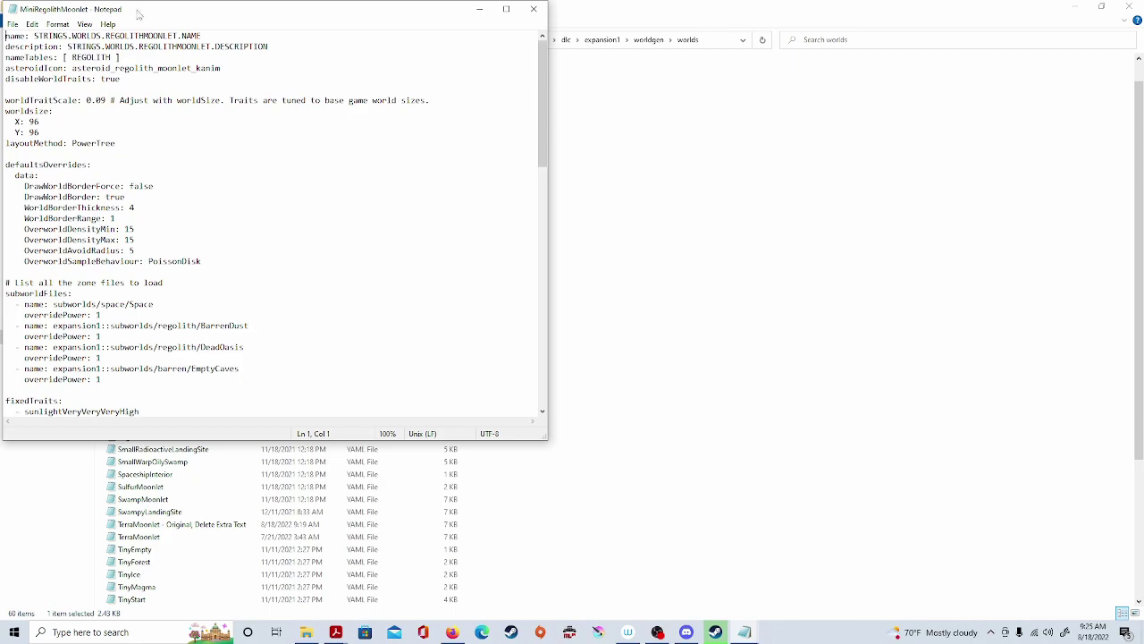
Step: Close MiniRegolithMoonlet, look inside worldgen's features folder, and go back to worldgen
{"action": "left_click", "coordinate": [537, 16]}
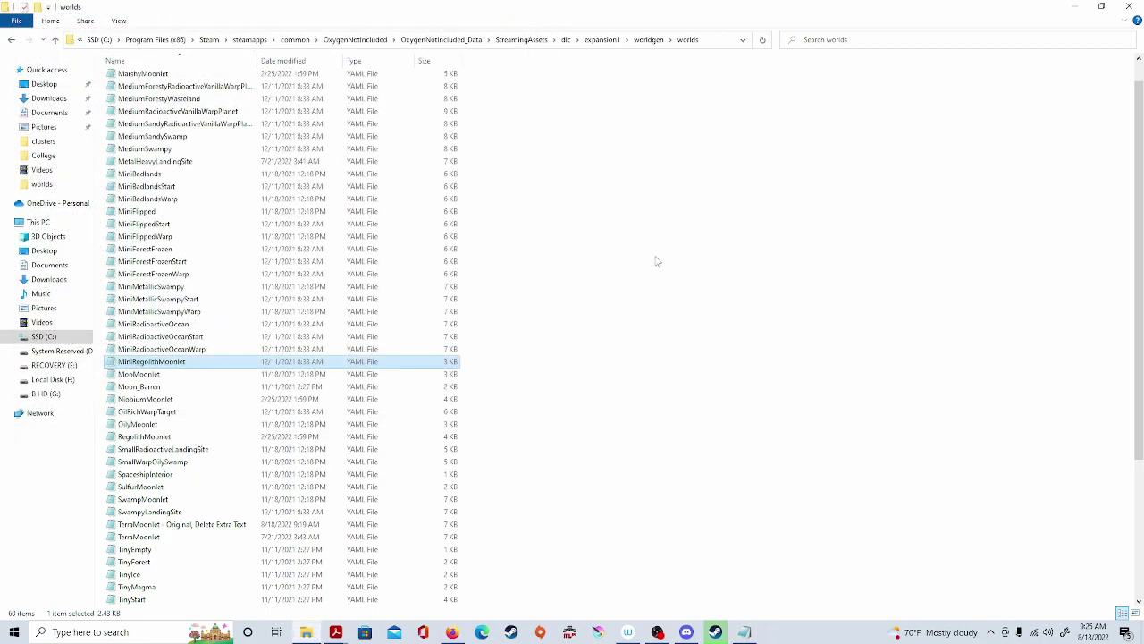
{"action": "key", "text": "BackSpace"}
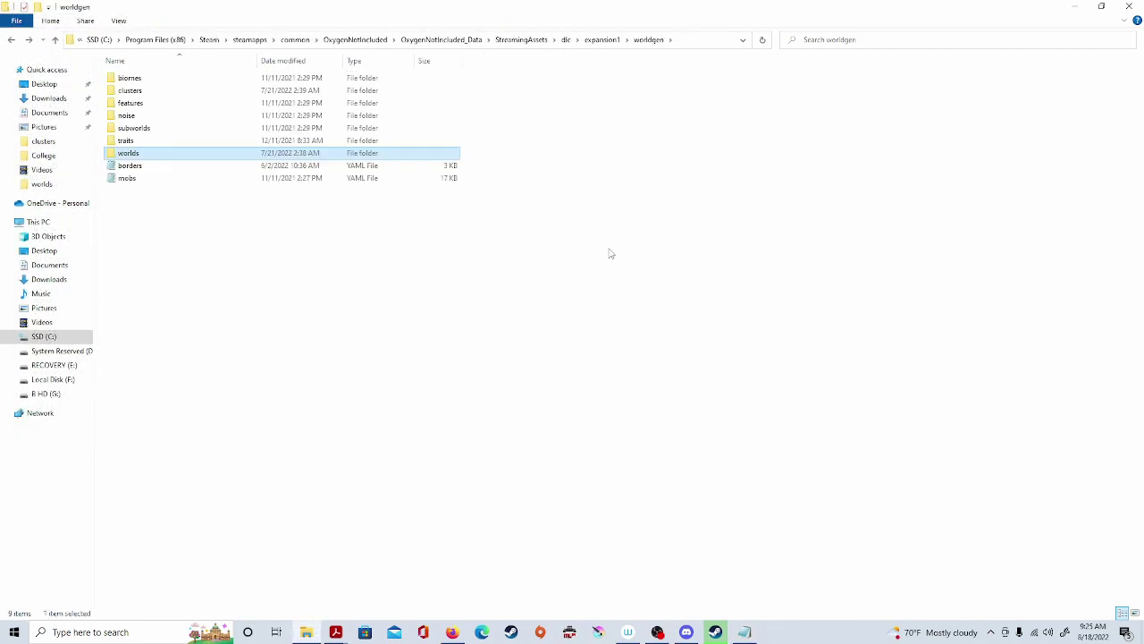
{"action": "double_click", "coordinate": [179, 104]}
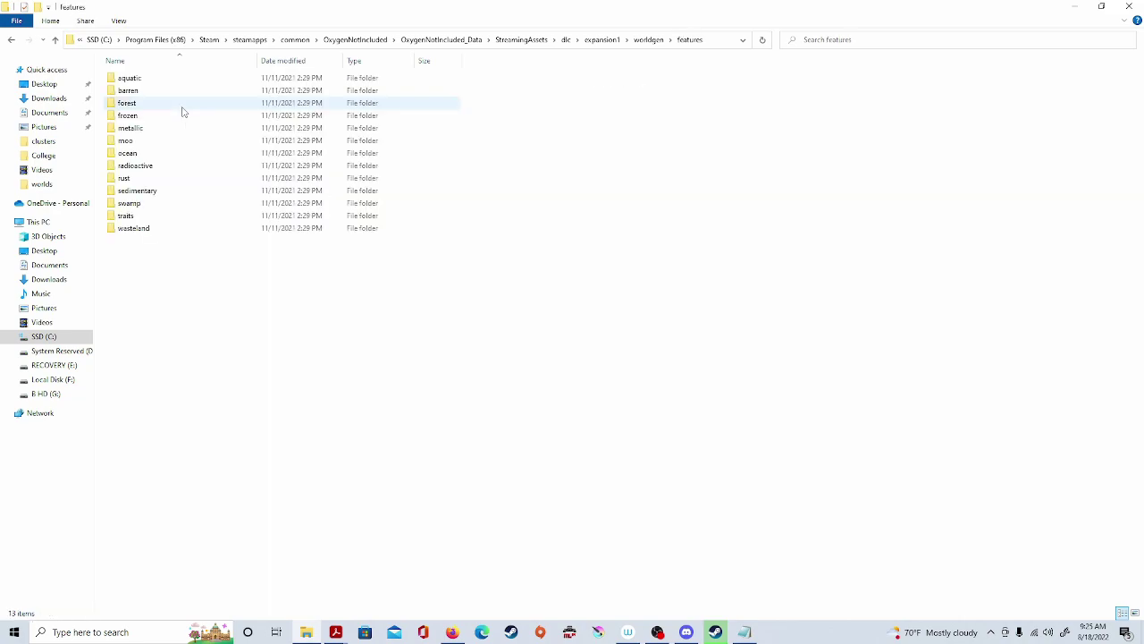
{"action": "key", "text": "alt+Left"}
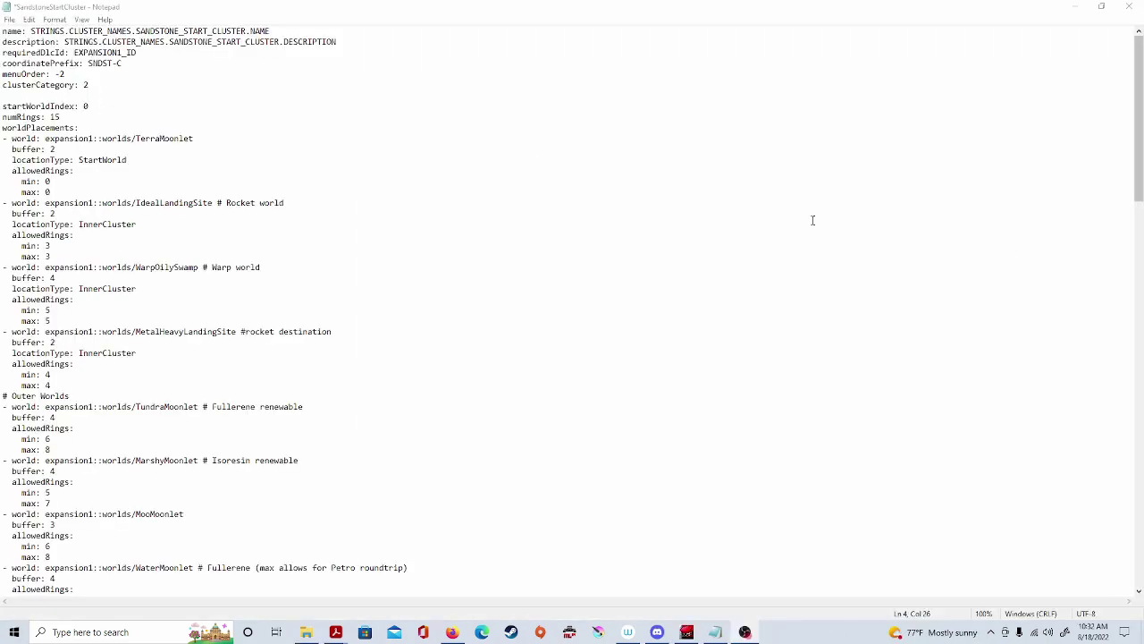
Step: Overwrite SNDST-C after coordinatePrefix with the text CUSTOM
{"action": "left_click_drag", "start_coordinate": [121, 64], "coordinate": [88, 65]}
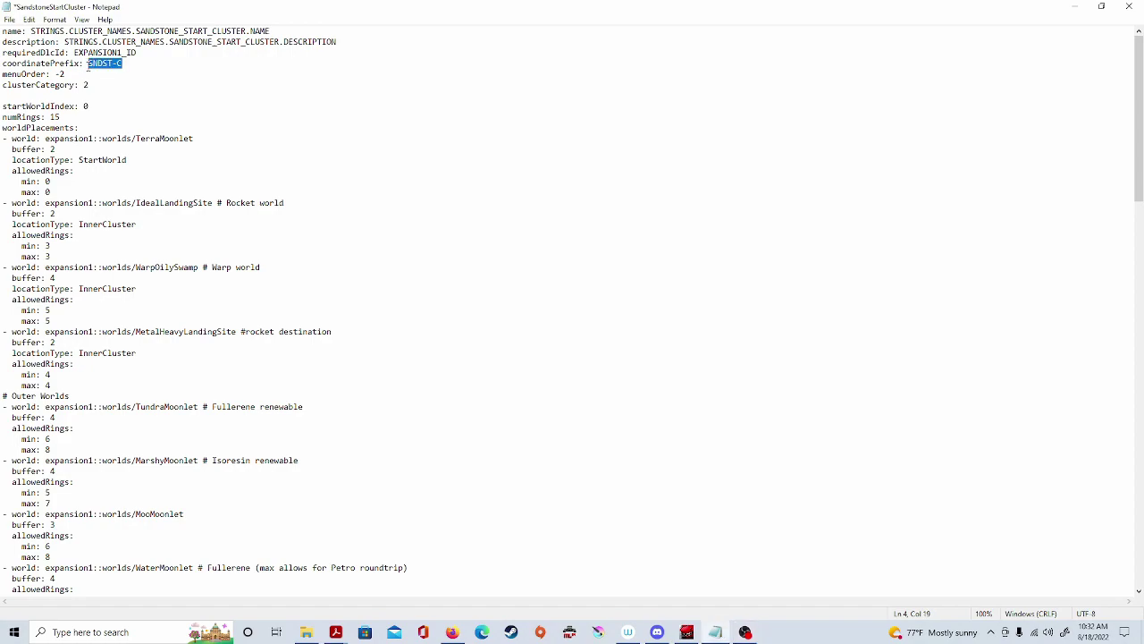
{"action": "type", "text": "CUSTOM-87198264-0"}
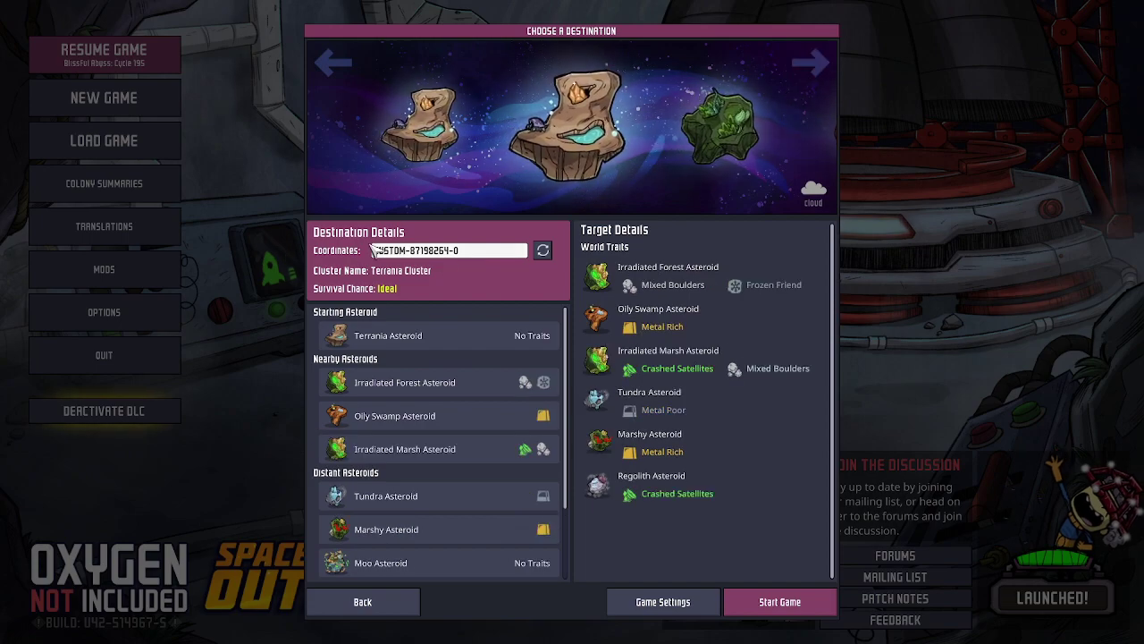
Step: Reroll the Terrania Cluster seed and scroll the asteroid list to review the new traits
{"action": "left_click", "coordinate": [551, 256]}
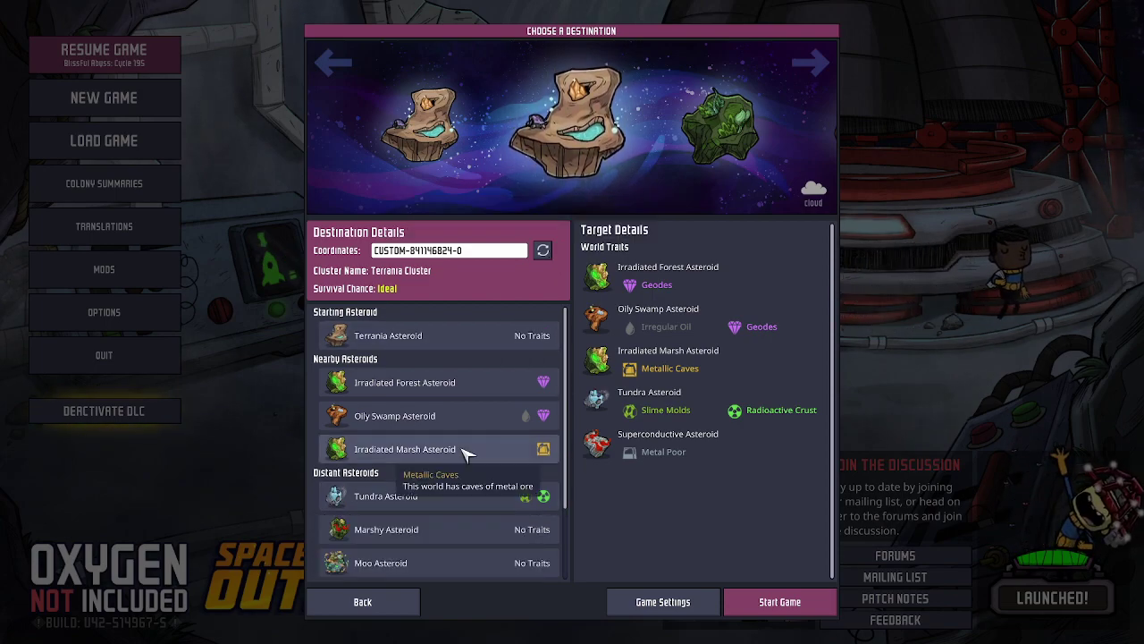
{"action": "scroll", "coordinate": [460, 458], "scroll_direction": "down", "scroll_amount": 3}
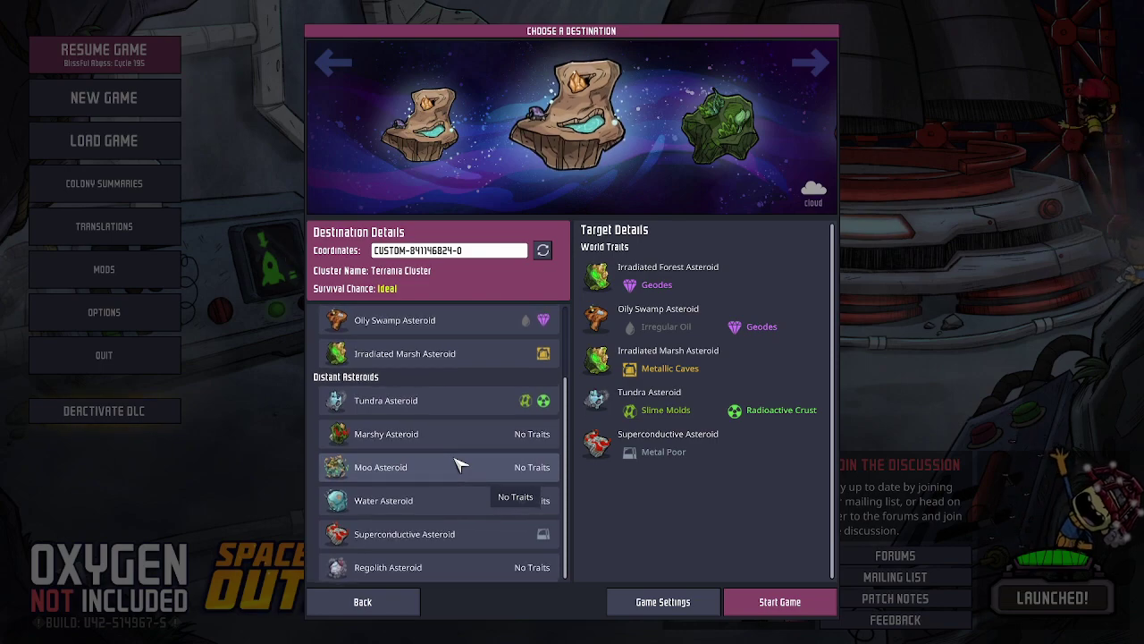
{"action": "scroll", "coordinate": [439, 467], "scroll_direction": "down", "scroll_amount": 1}
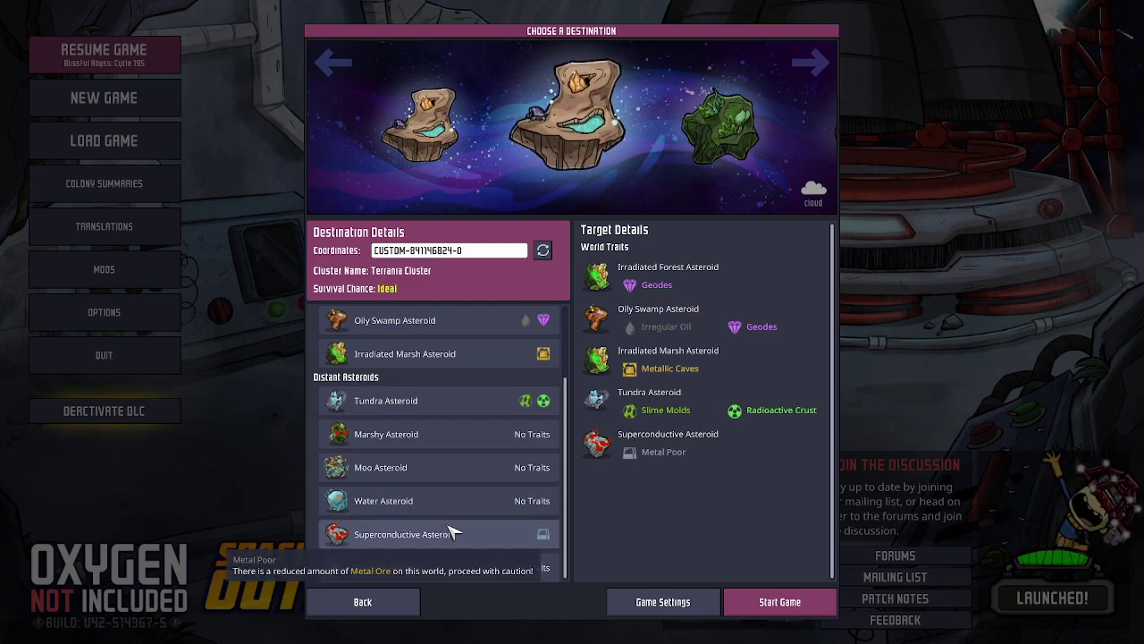
{"action": "scroll", "coordinate": [453, 532], "scroll_direction": "up", "scroll_amount": 3}
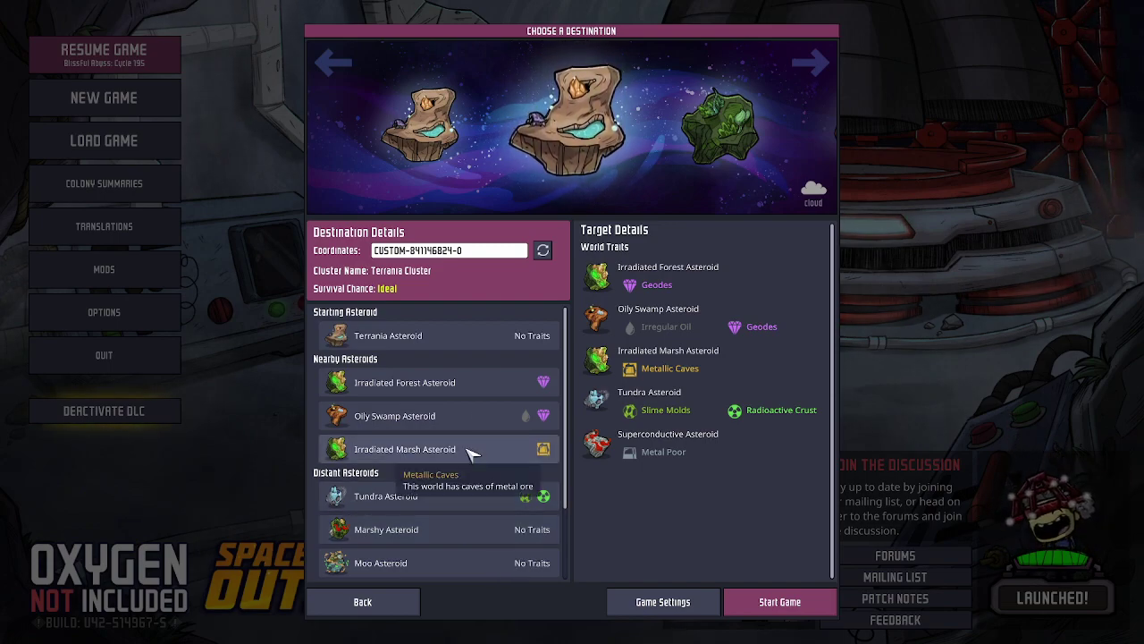
Step: Reroll the cluster seed five more times to preview different asteroid traits
{"action": "left_click", "coordinate": [543, 251]}
{"action": "left_click", "coordinate": [543, 252]}
{"action": "left_click", "coordinate": [543, 251]}
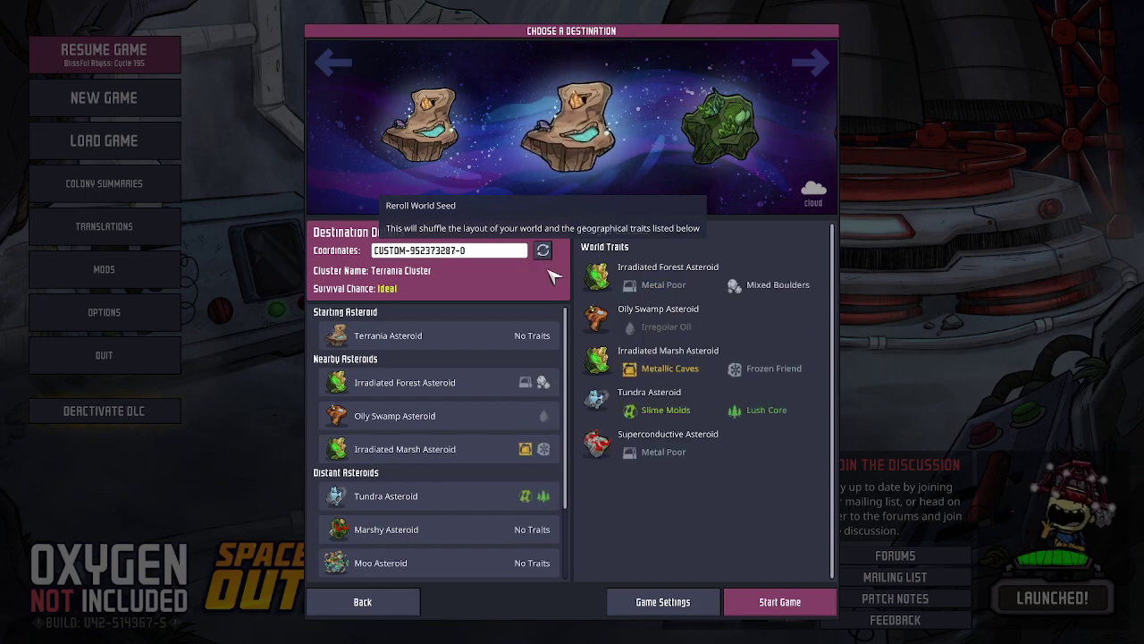
{"action": "left_click", "coordinate": [542, 251]}
{"action": "left_click", "coordinate": [542, 251]}
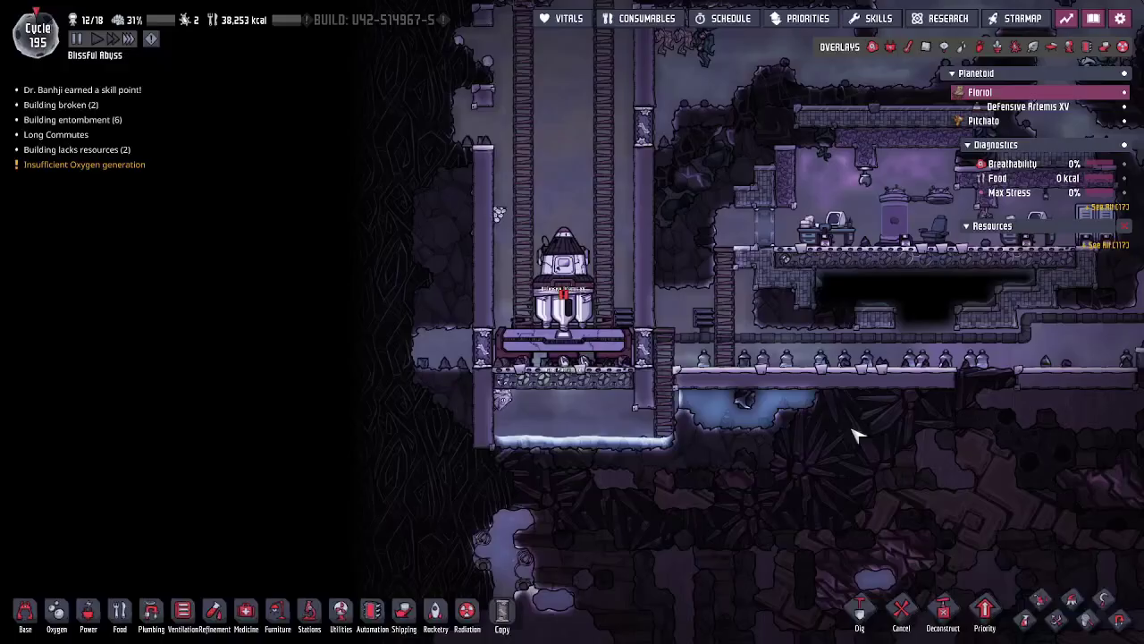
Step: Pan right and up across Floriol's colony base into the surrounding caverns
{"action": "key", "text": "d"}
{"action": "key", "text": "d"}
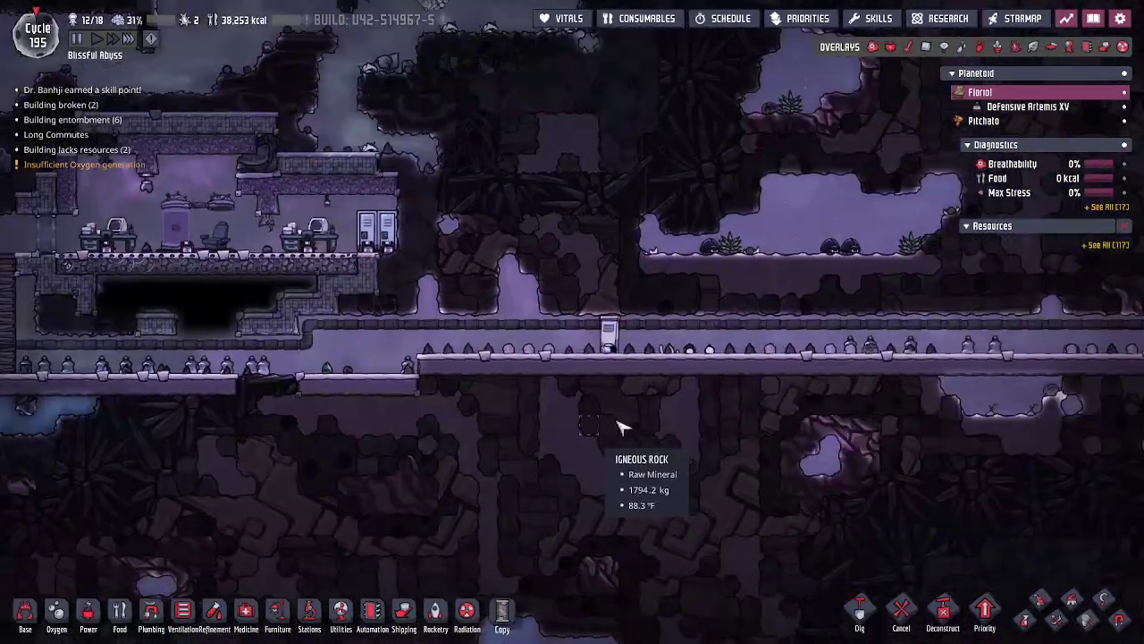
{"action": "key", "text": "d"}
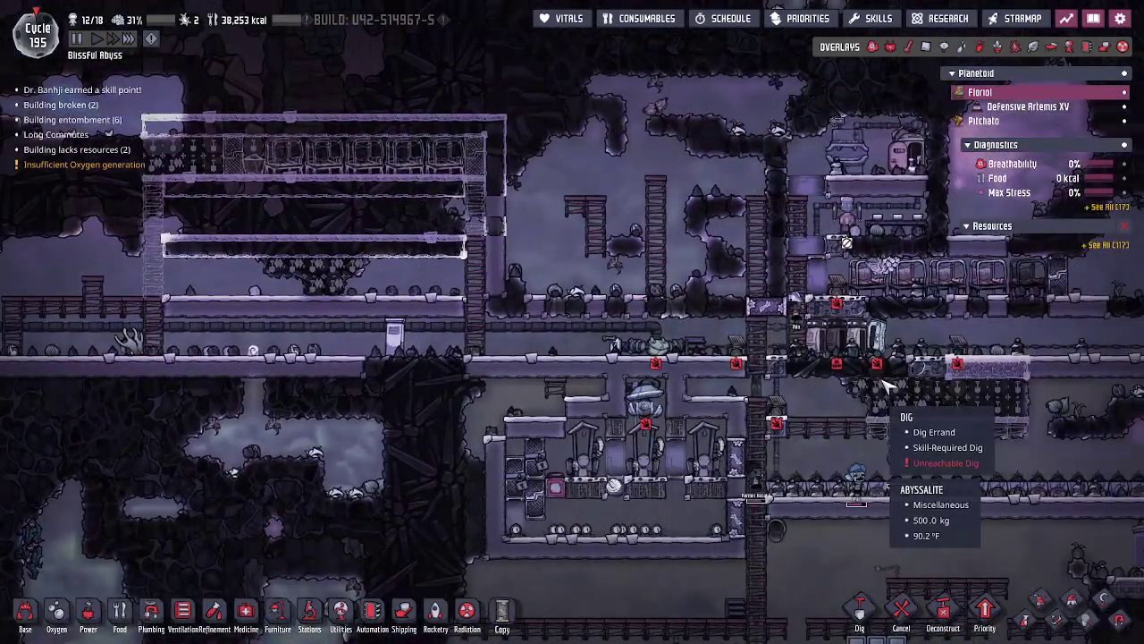
{"action": "key", "text": "d"}
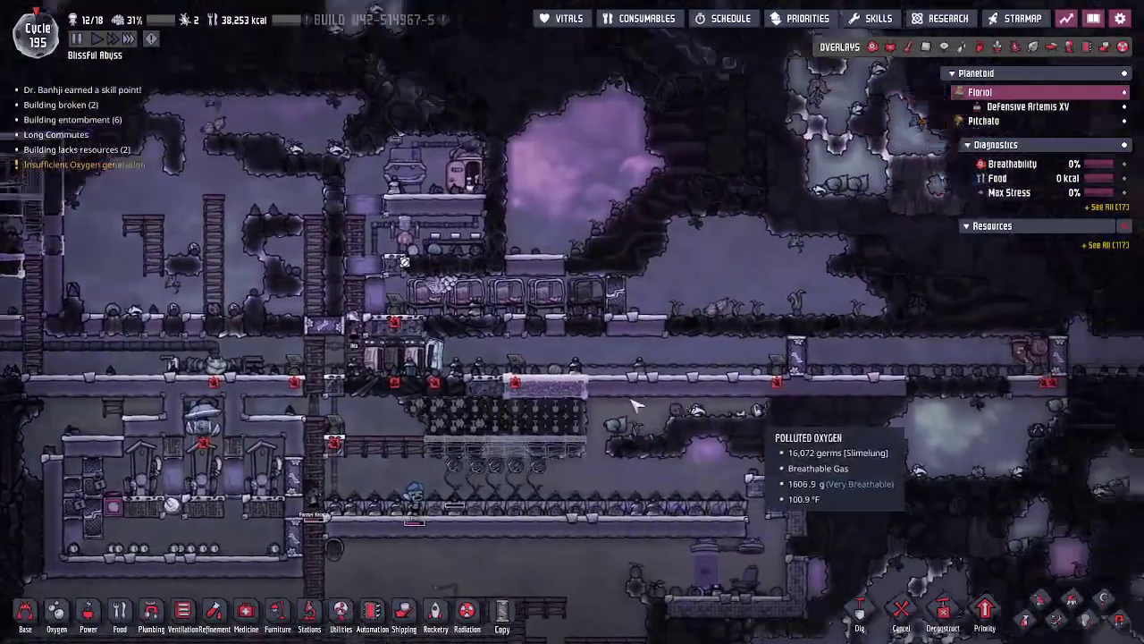
{"action": "key", "text": "d"}
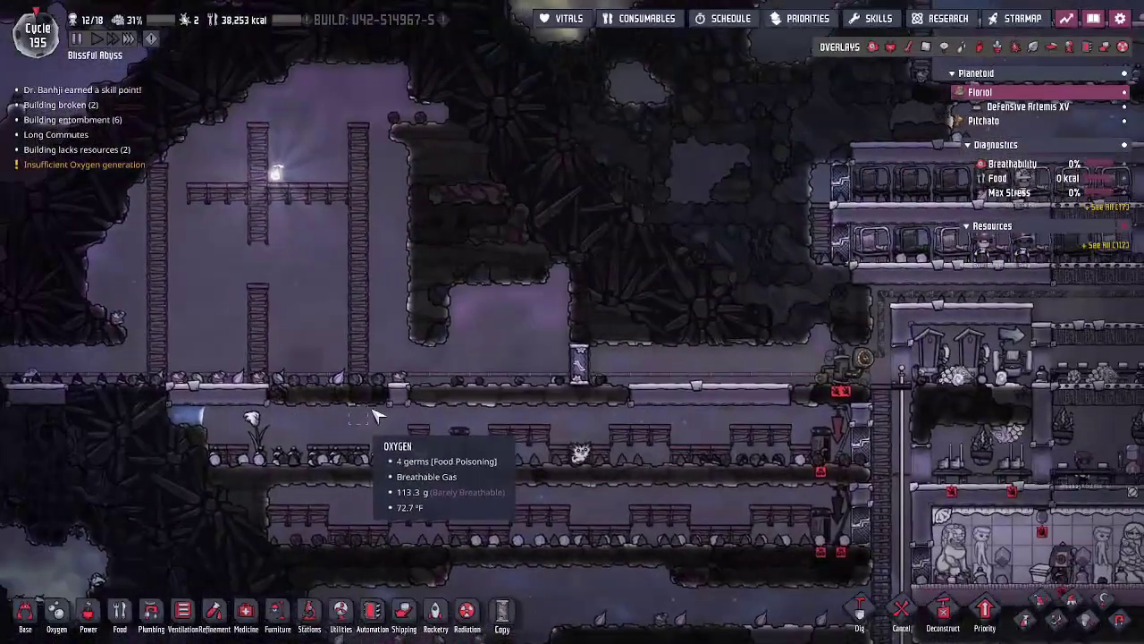
{"action": "key", "text": "d"}
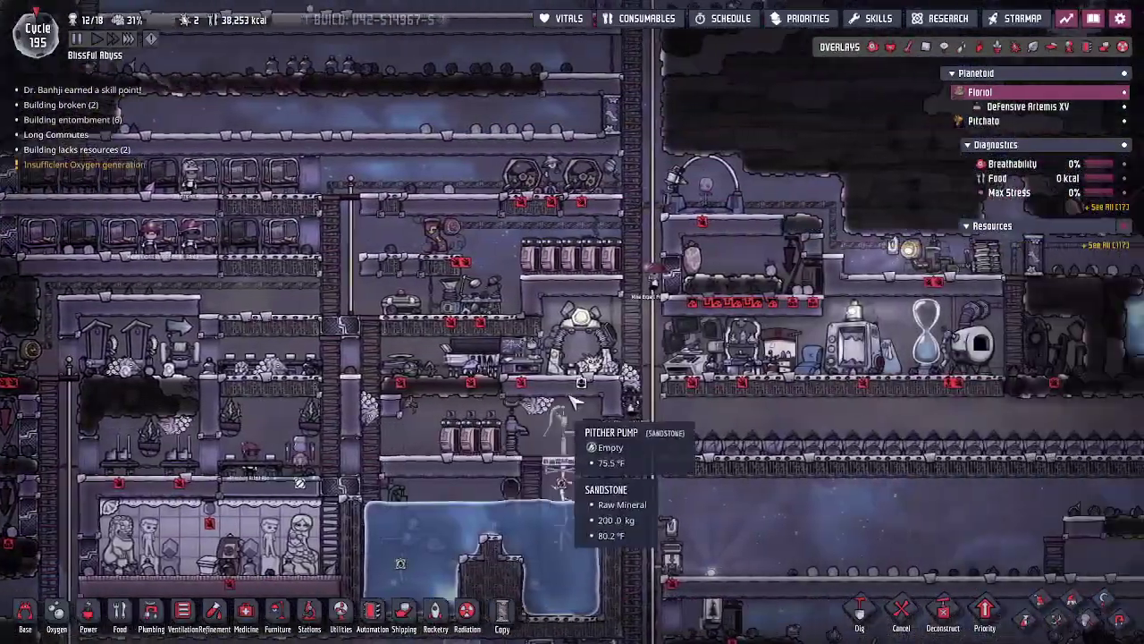
{"action": "key", "text": "d"}
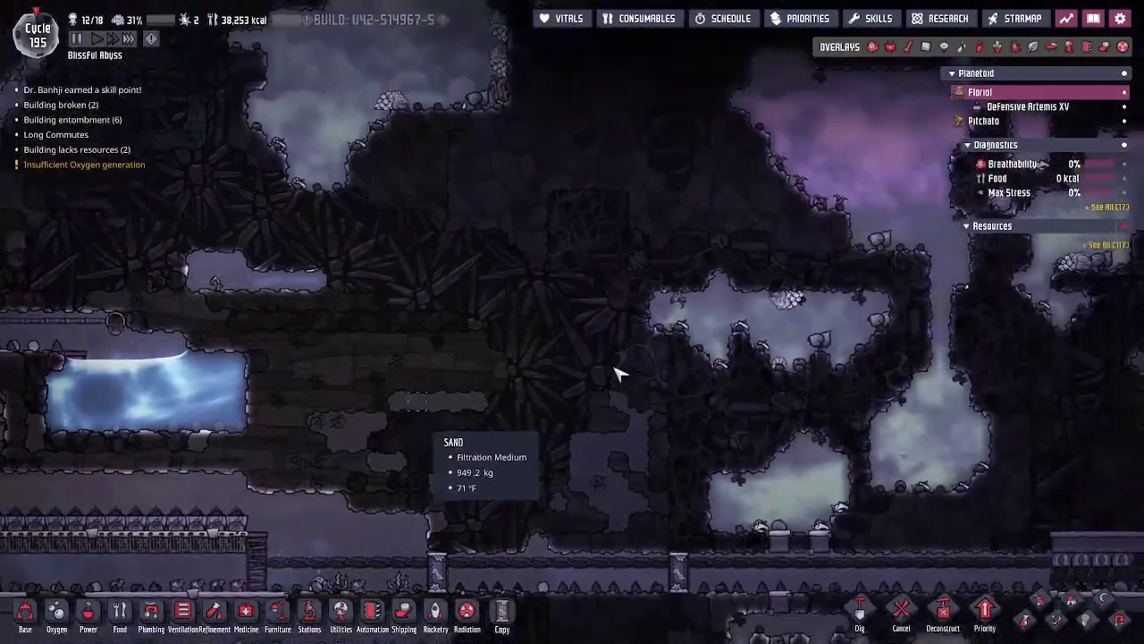
{"action": "key", "text": "w"}
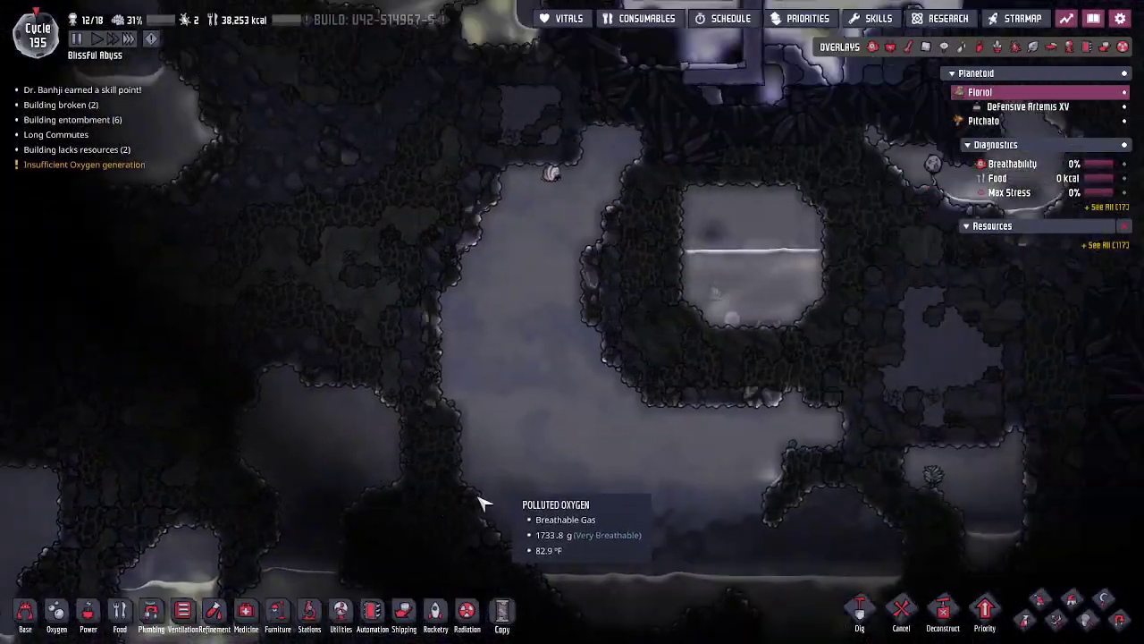
{"action": "key", "text": "w"}
{"action": "key", "text": "d"}
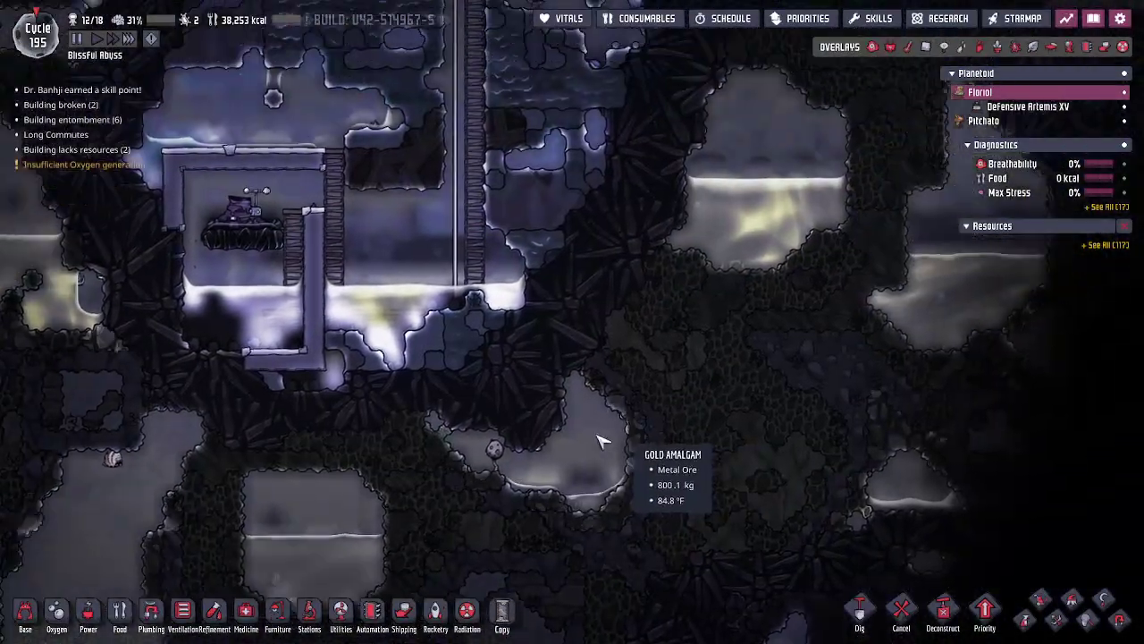
{"action": "key", "text": "w"}
{"action": "key", "text": "d"}
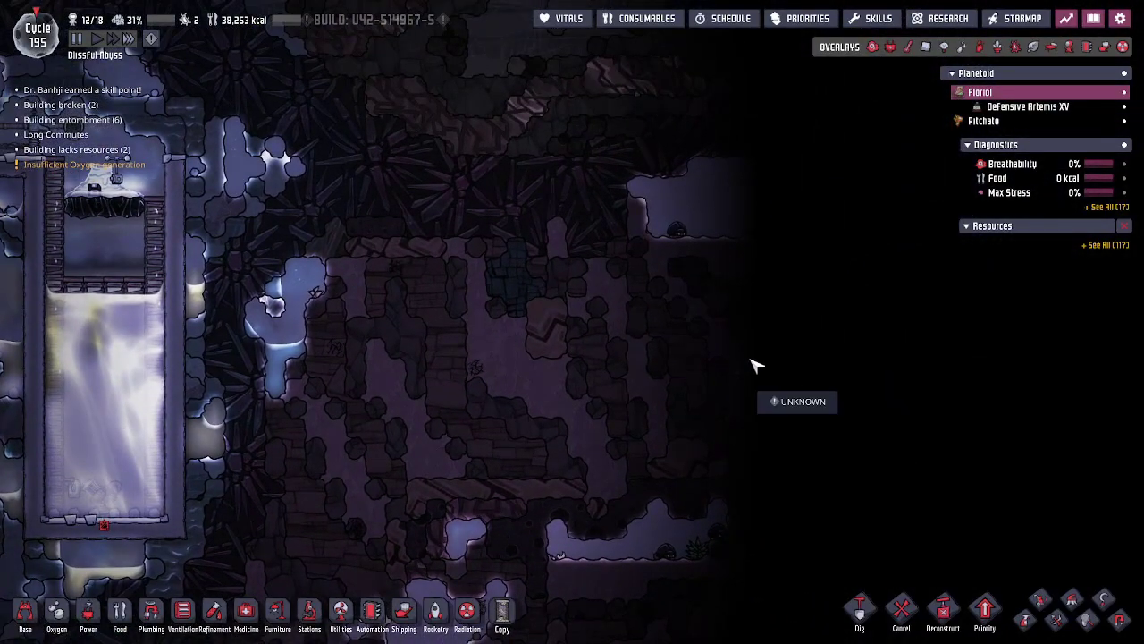
Step: Toggle the Dig tool on and off, then pan back around the main colony base
{"action": "key", "text": "g"}
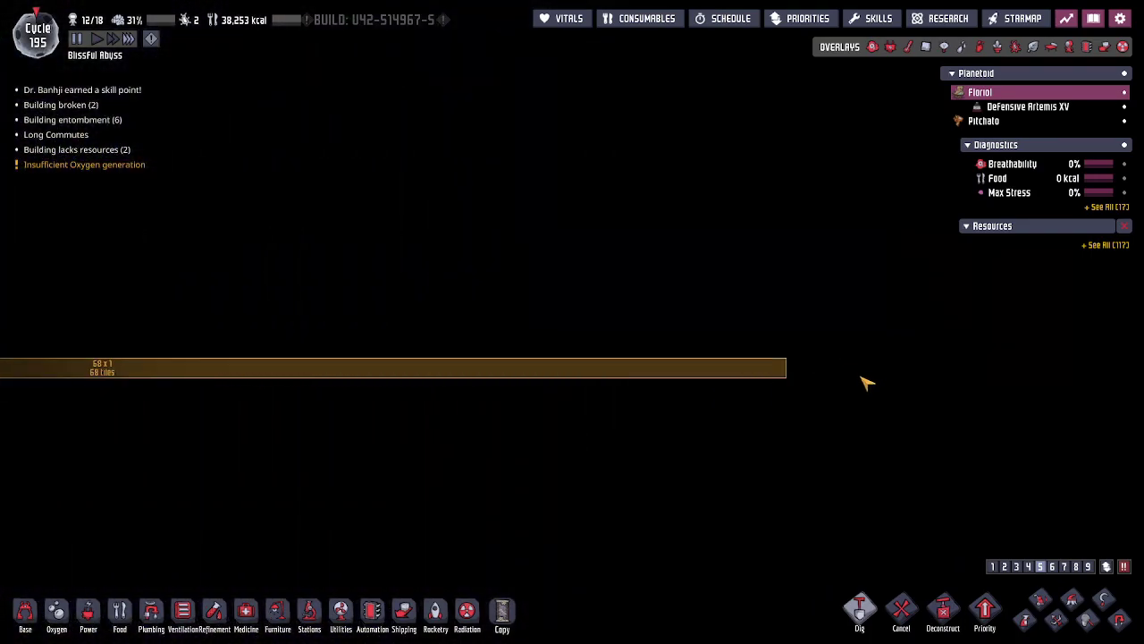
{"action": "key", "text": "Escape"}
{"action": "key", "text": "a"}
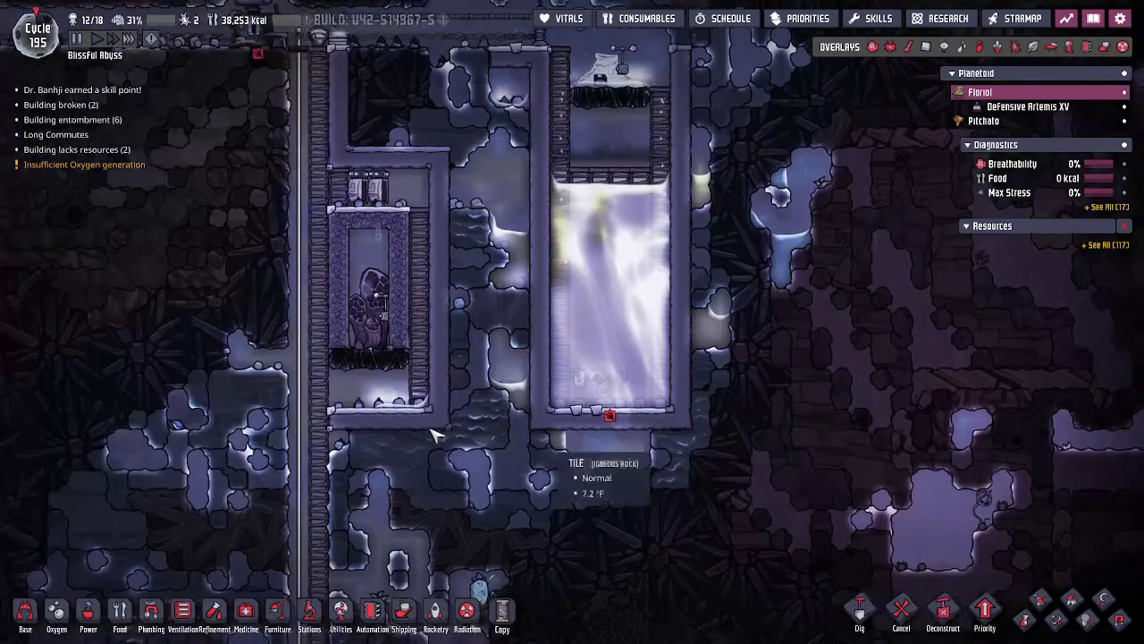
{"action": "key", "text": "a"}
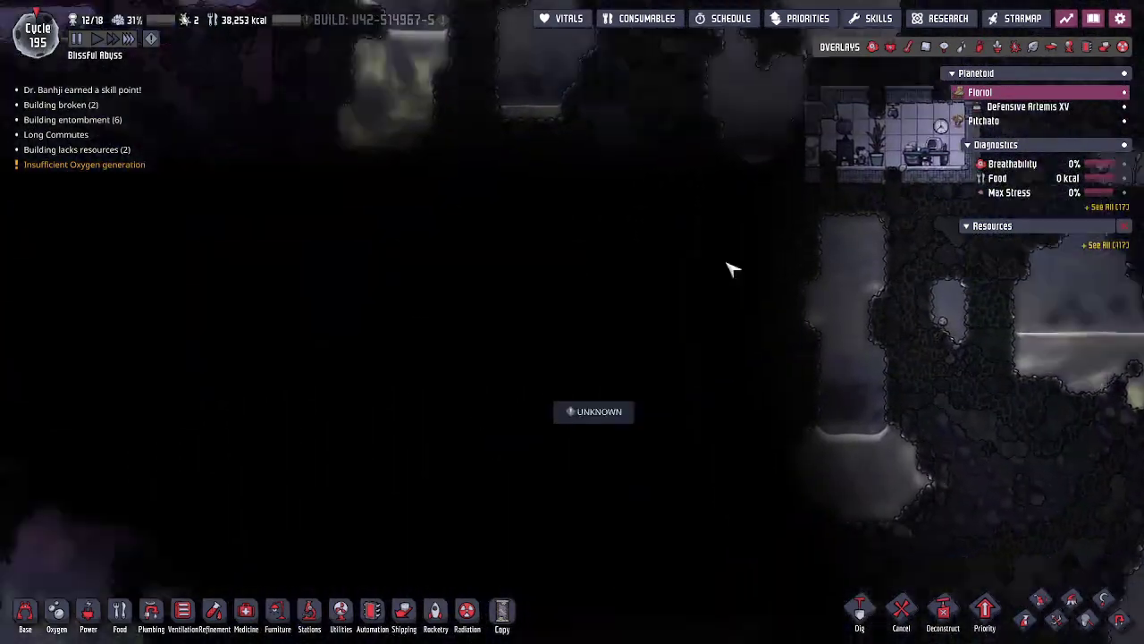
{"action": "key", "text": "a"}
{"action": "key", "text": "w"}
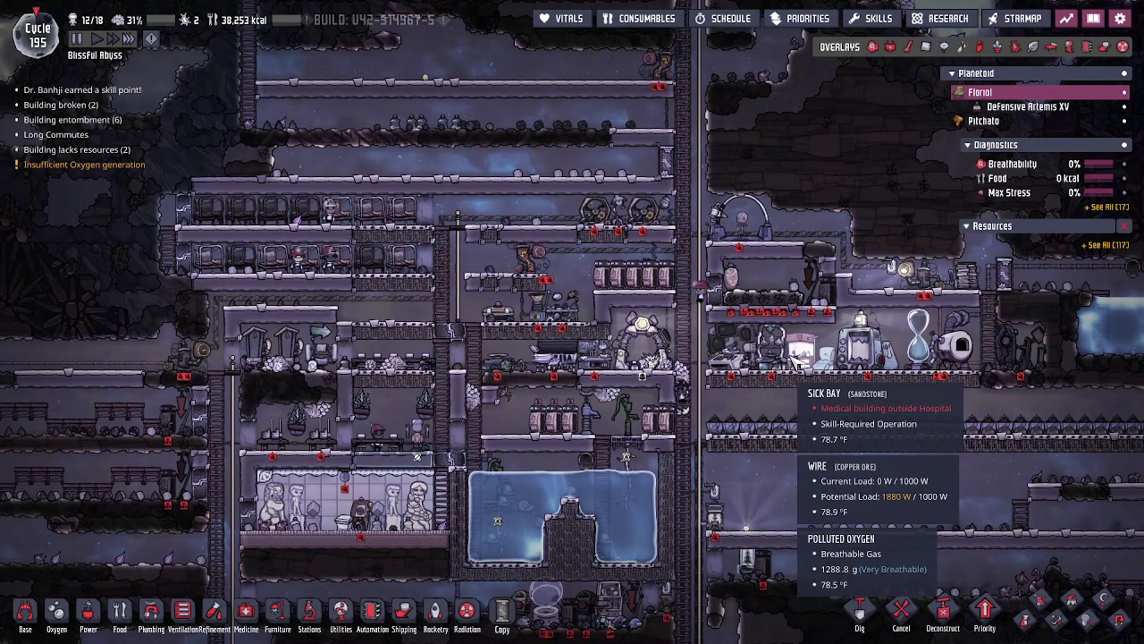
{"action": "key", "text": "s"}
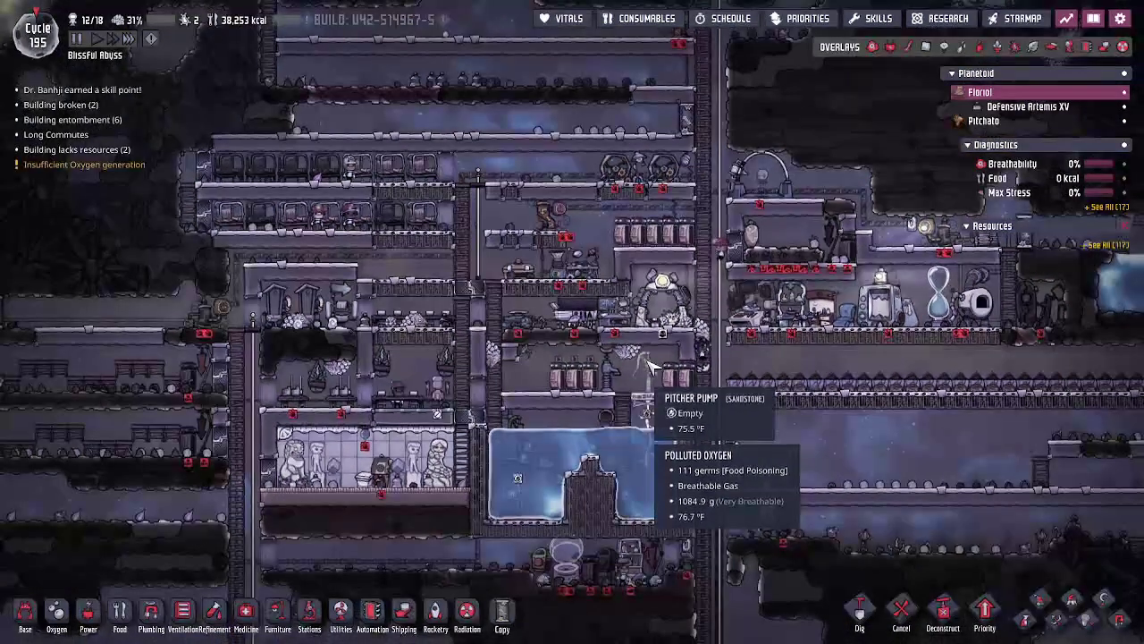
{"action": "key", "text": "w"}
{"action": "key", "text": "d"}
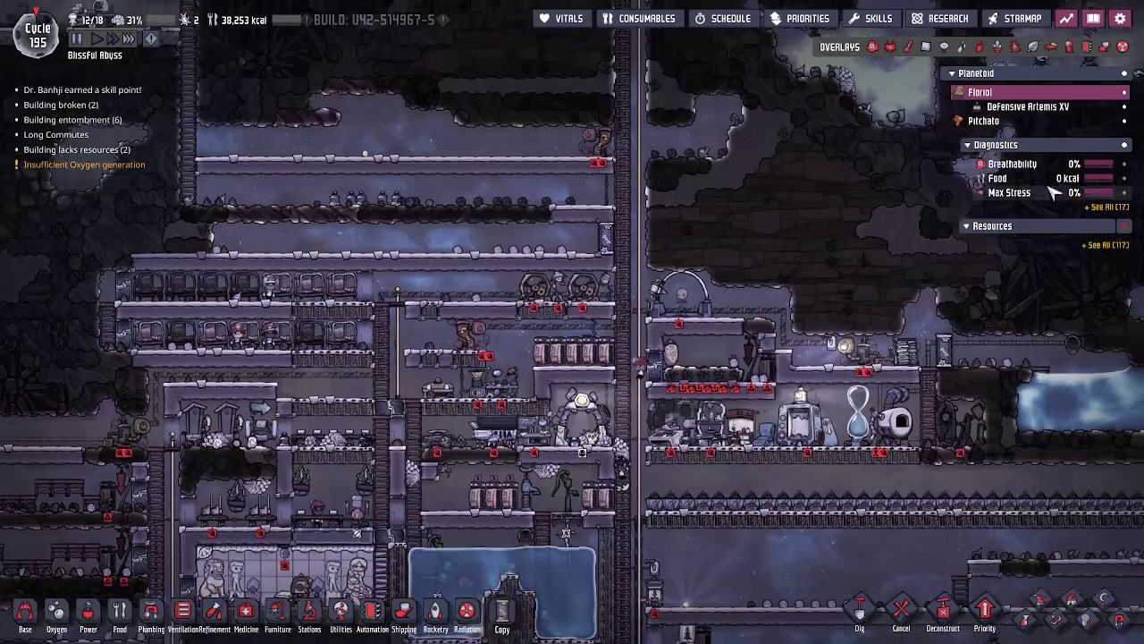
Step: Switch to the Pitchato planetoid and pan right across its surface toward the solar panels
{"action": "left_click", "coordinate": [983, 120]}
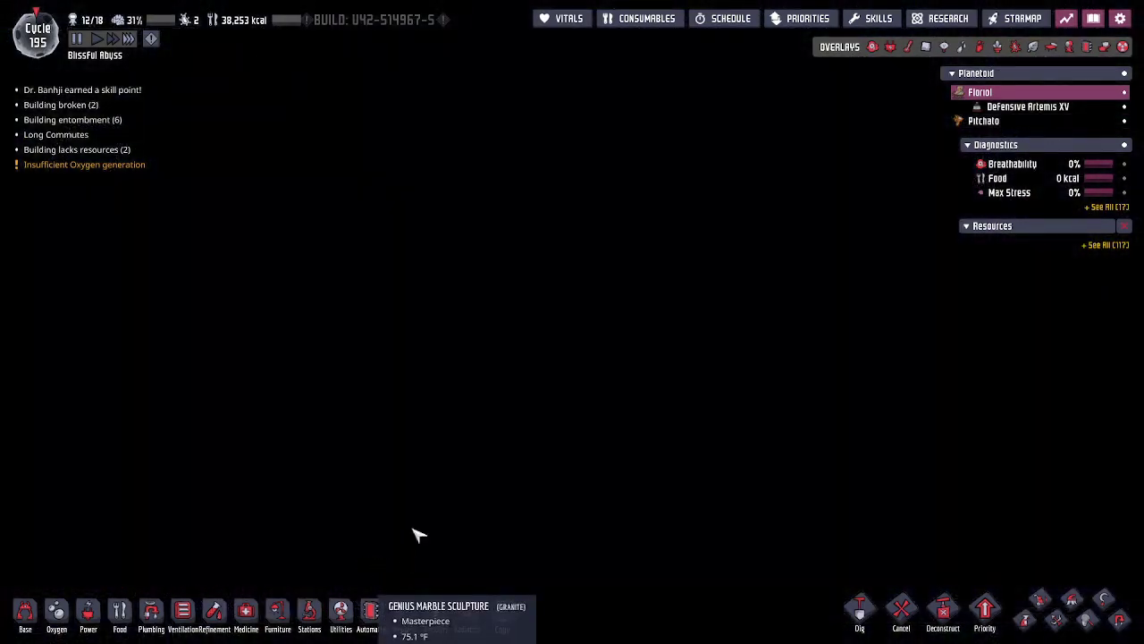
{"action": "key", "text": "d"}
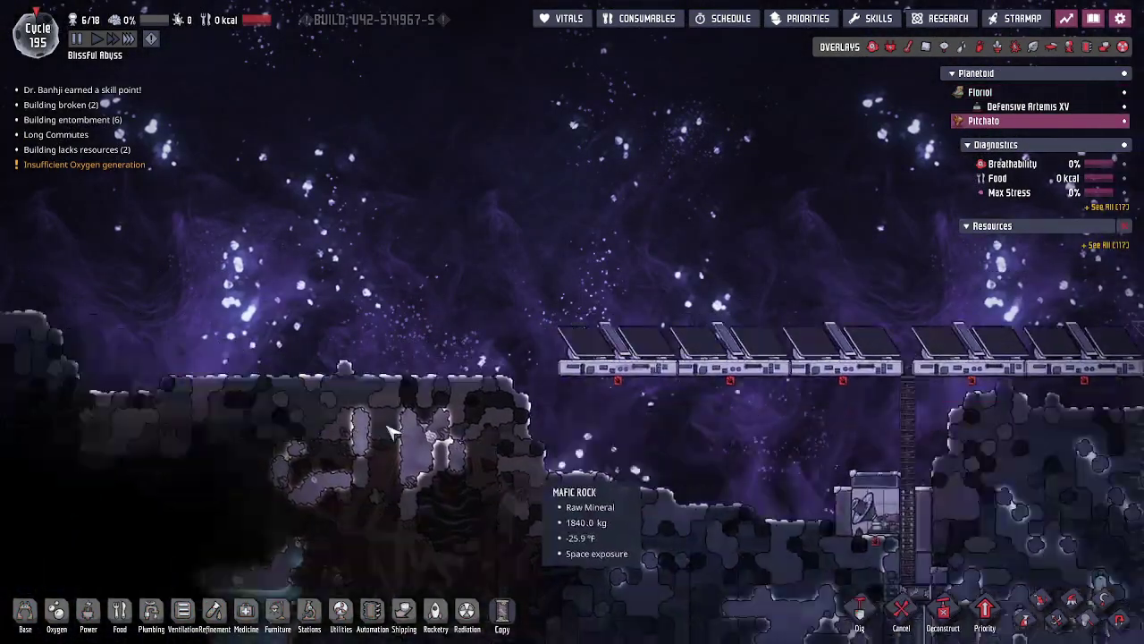
{"action": "key", "text": "d"}
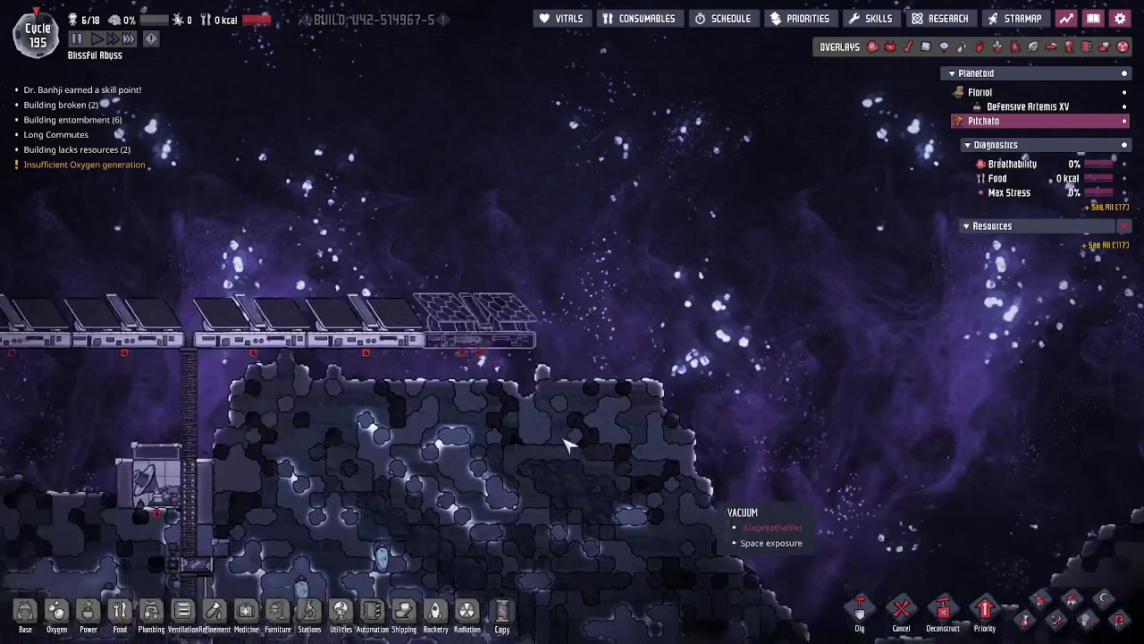
{"action": "key", "text": "d"}
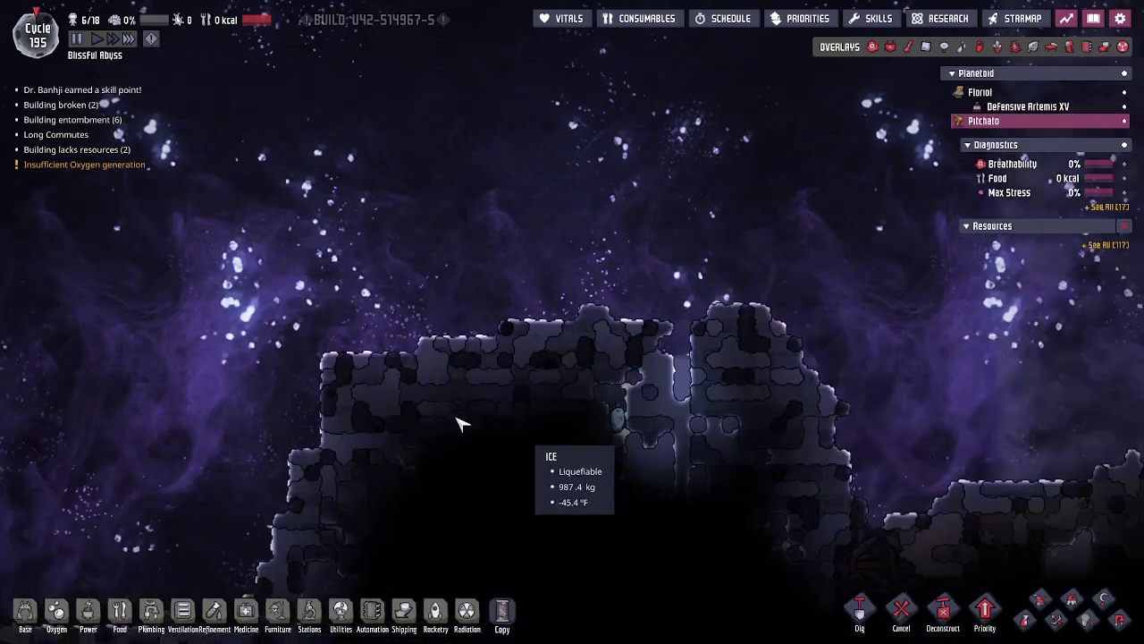
{"action": "key", "text": "d"}
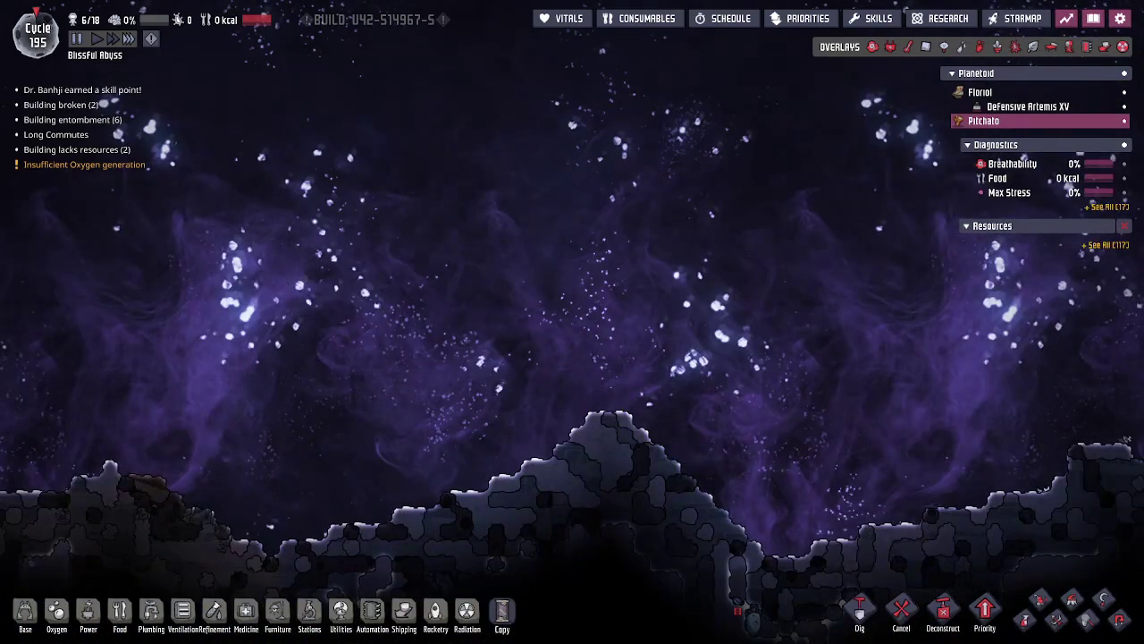